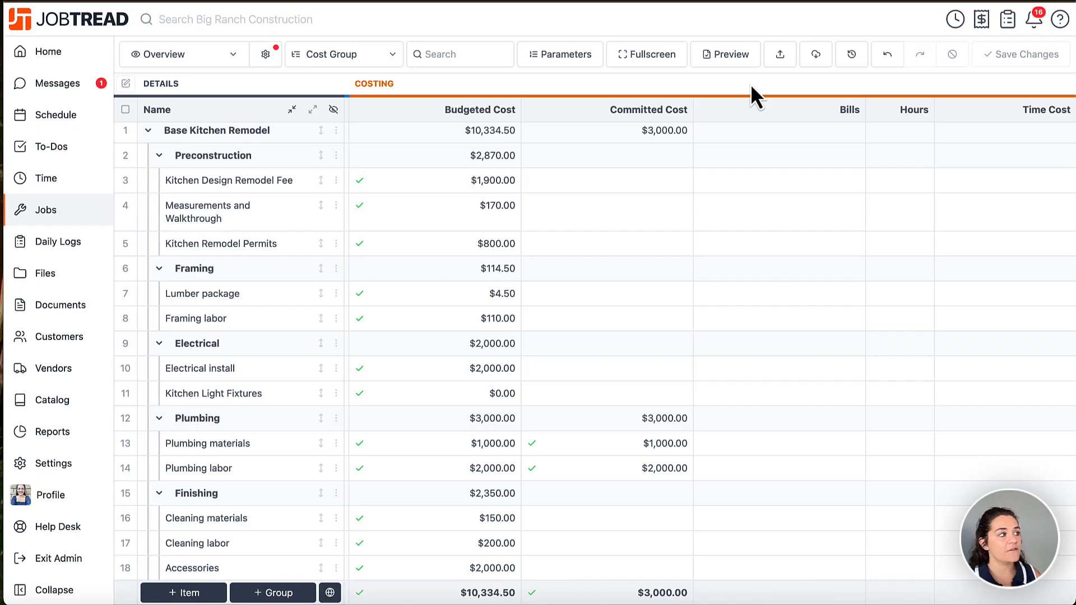
# Start a new vendor bill for the job with Hunter Plumbing as the vendor.
pyautogui.scroll(3, 751, 87)
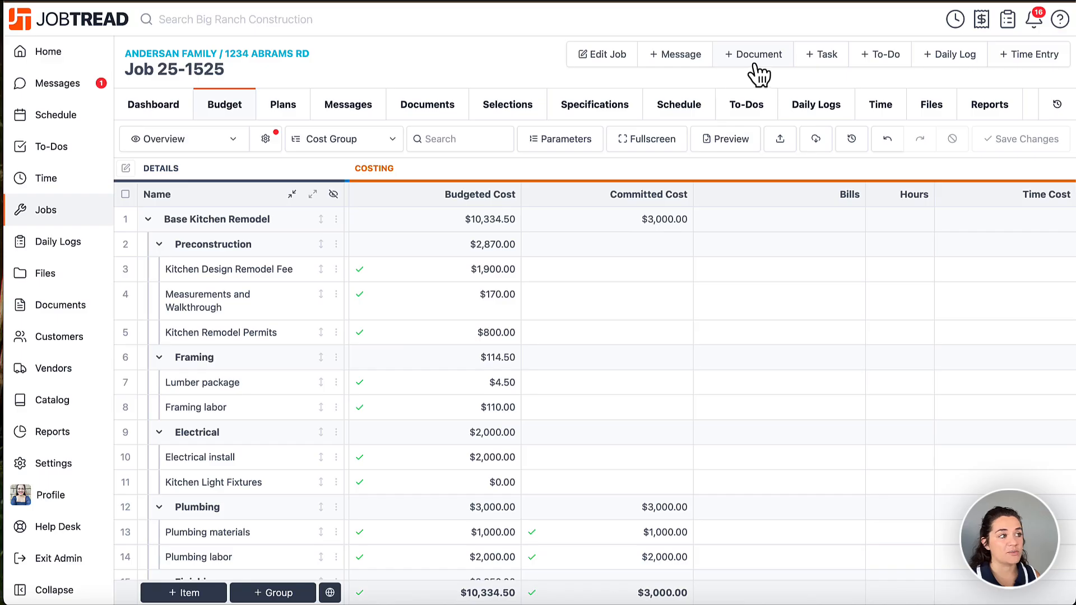
pyautogui.click(759, 75)
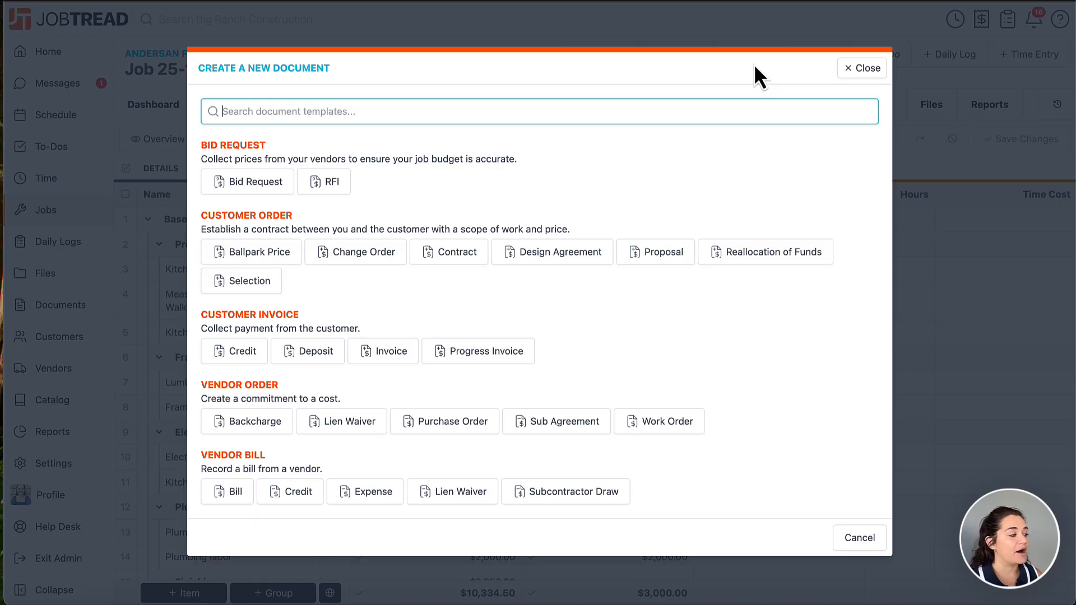
pyautogui.click(243, 492)
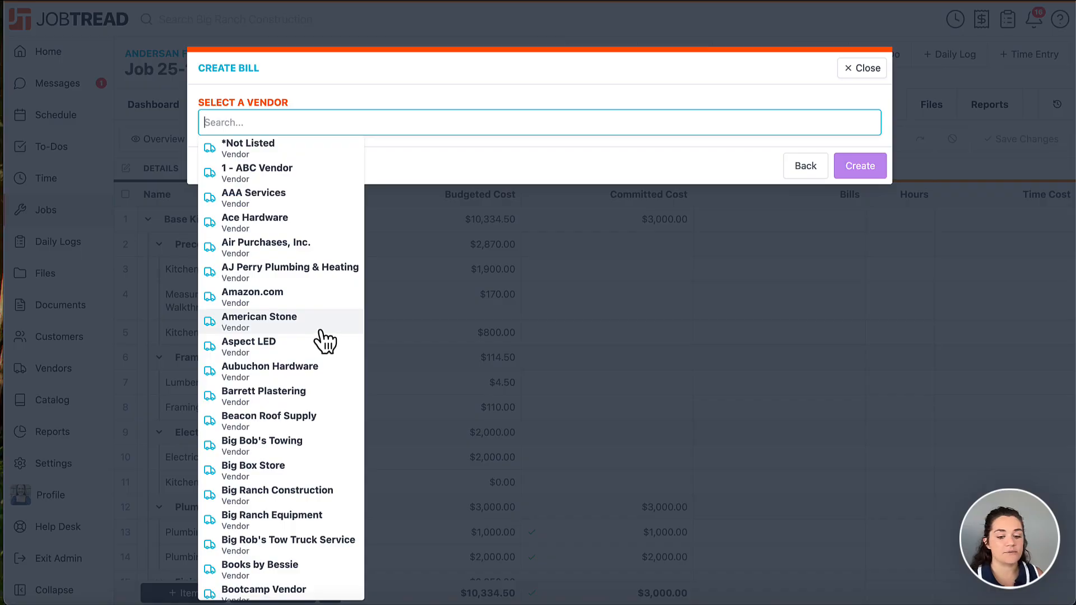
pyautogui.write('hunt')
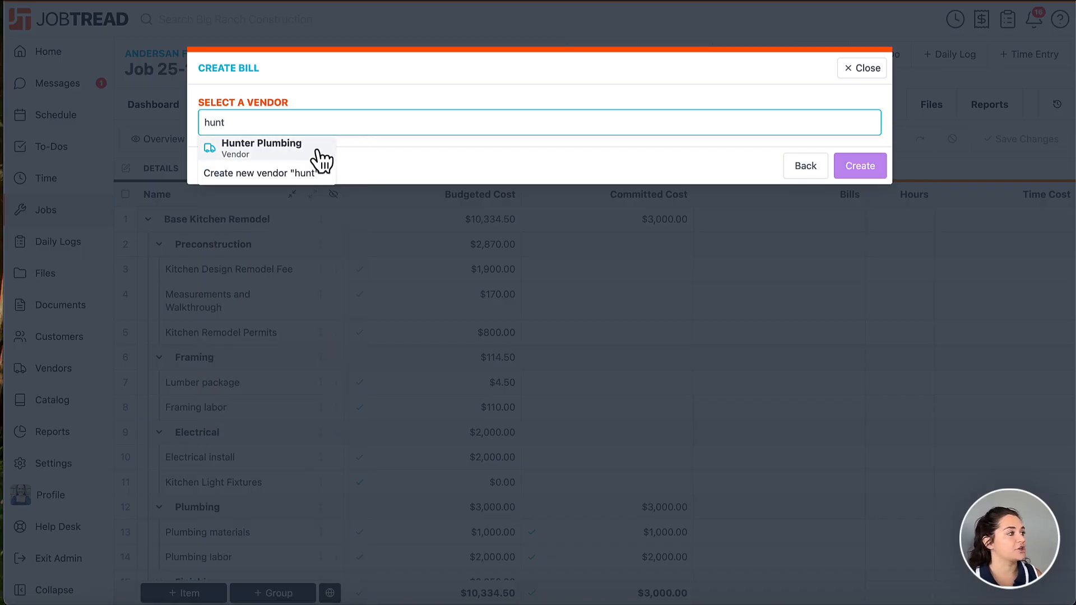
pyautogui.click(313, 151)
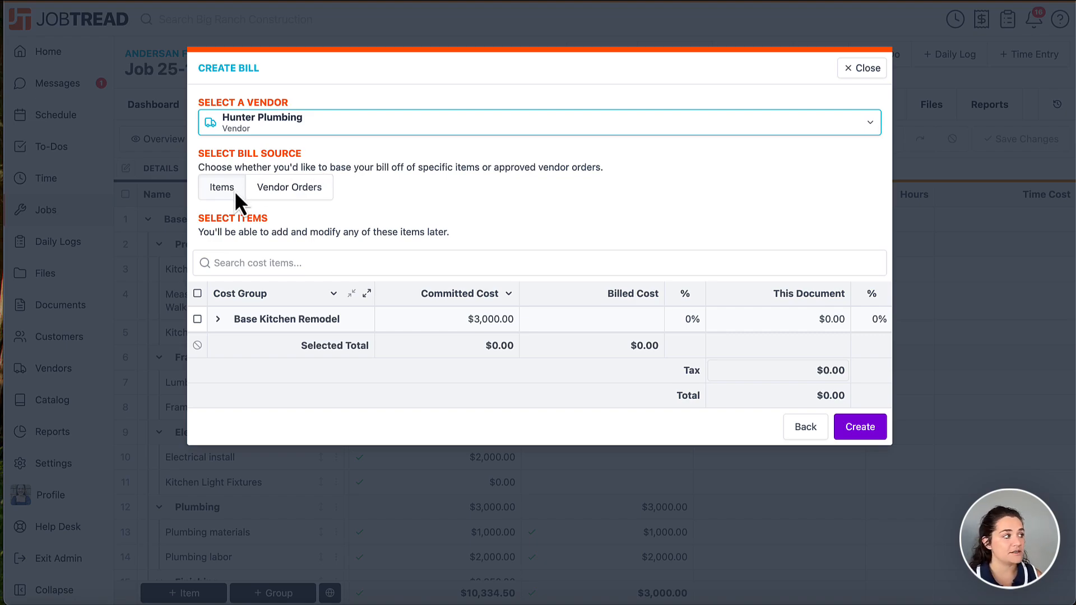
# Base the bill on items and select Plumbing materials and Plumbing labor under Base Kitchen Remodel.
pyautogui.click(266, 191)
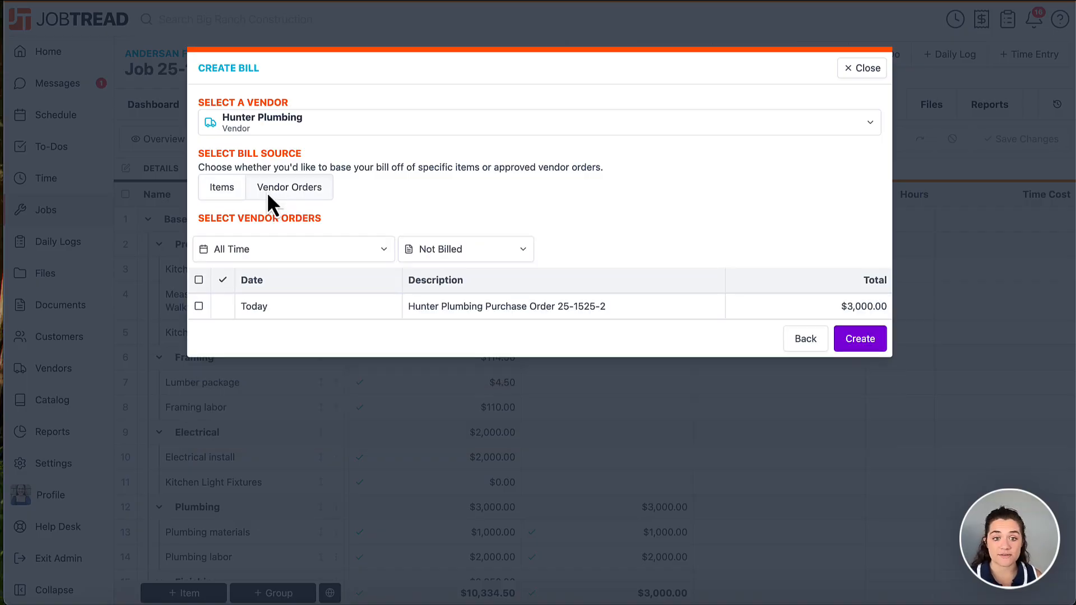
pyautogui.click(238, 191)
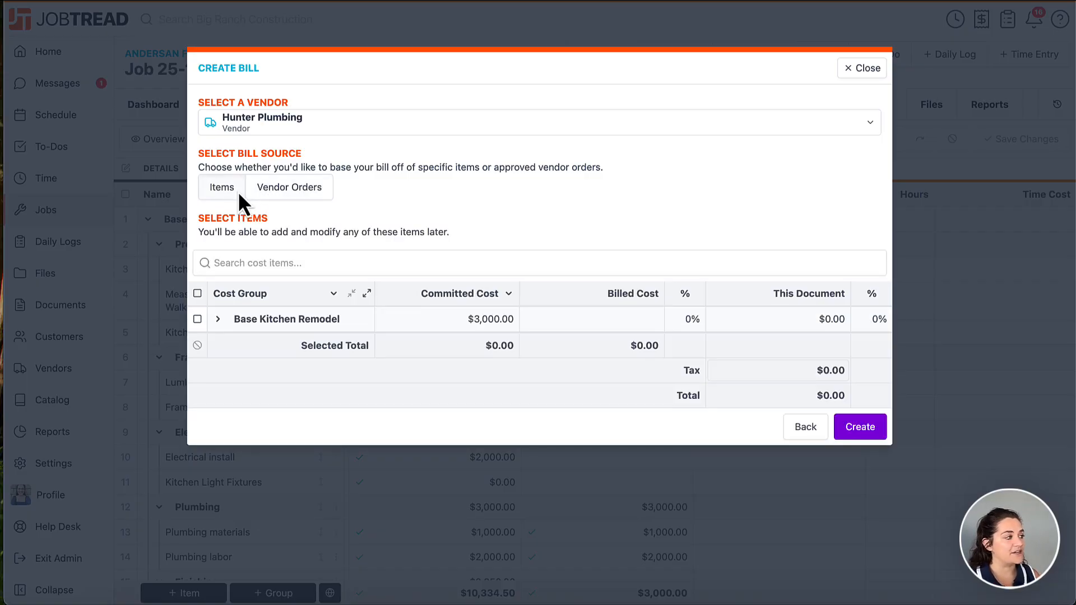
pyautogui.click(218, 319)
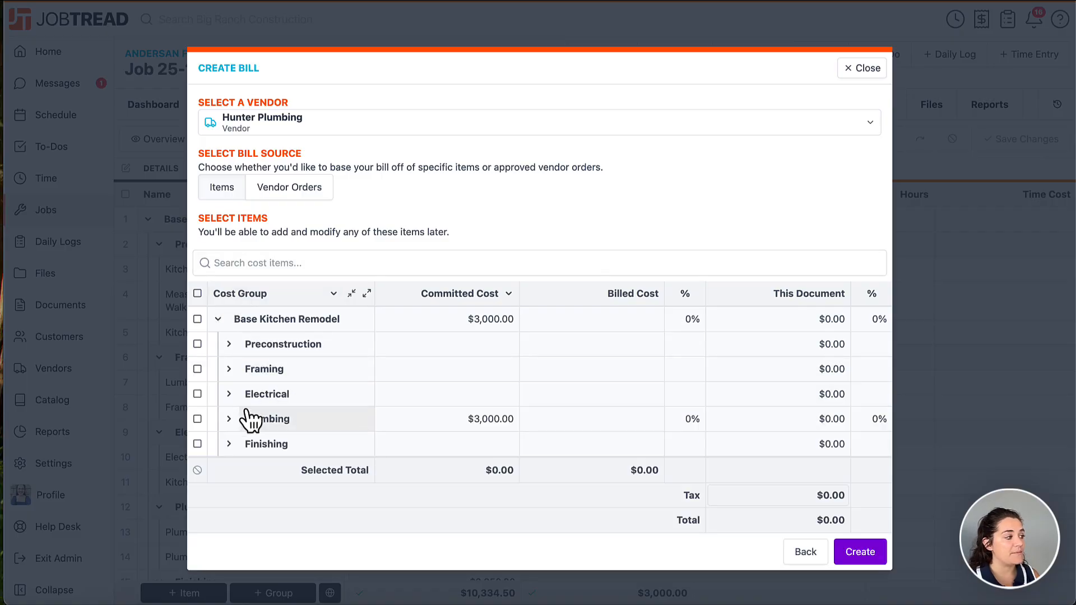
pyautogui.click(229, 420)
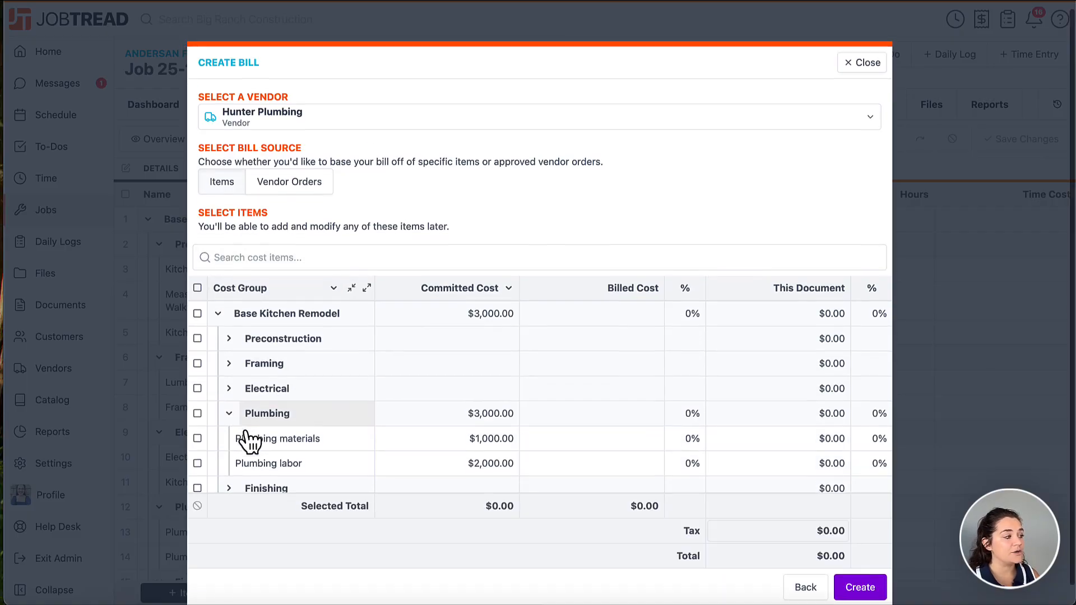
pyautogui.click(198, 419)
pyautogui.click(199, 444)
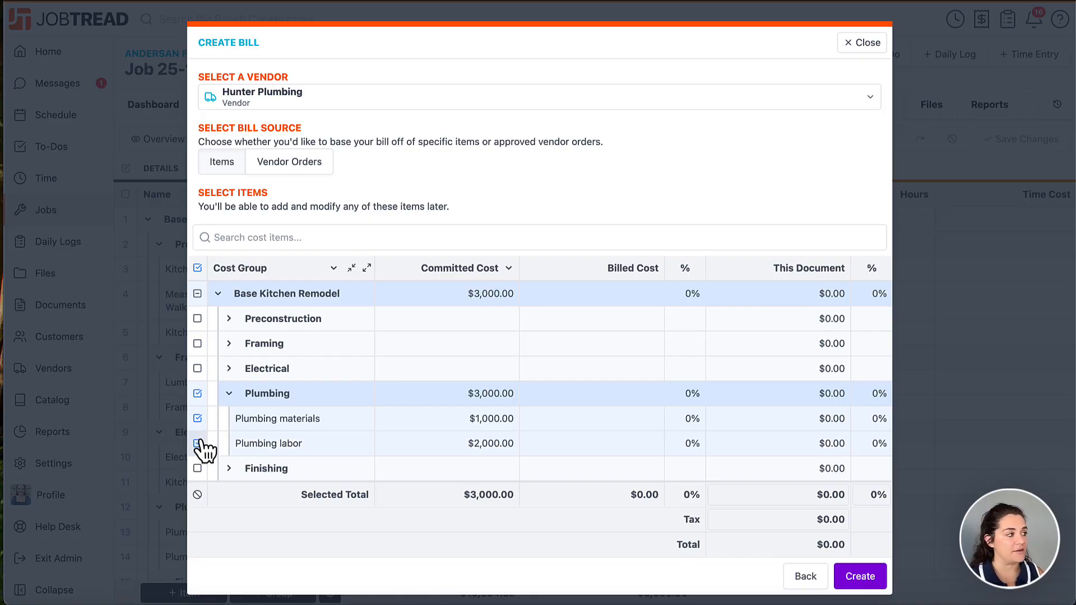
# Check the item grouping and cost basis options, keeping Cost Group and Committed Cost.
pyautogui.click(266, 272)
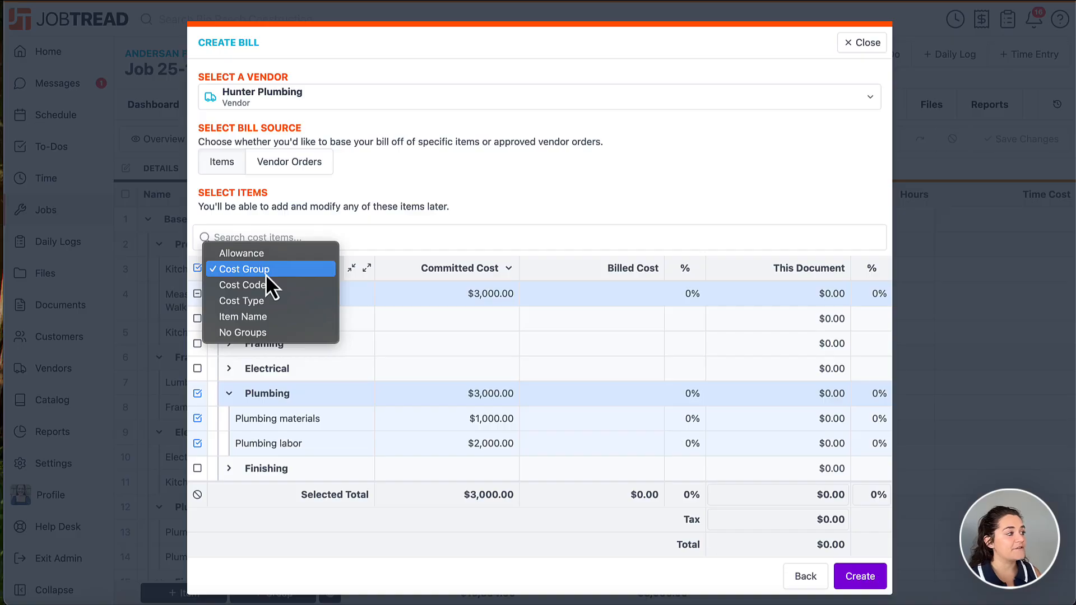
pyautogui.click(266, 273)
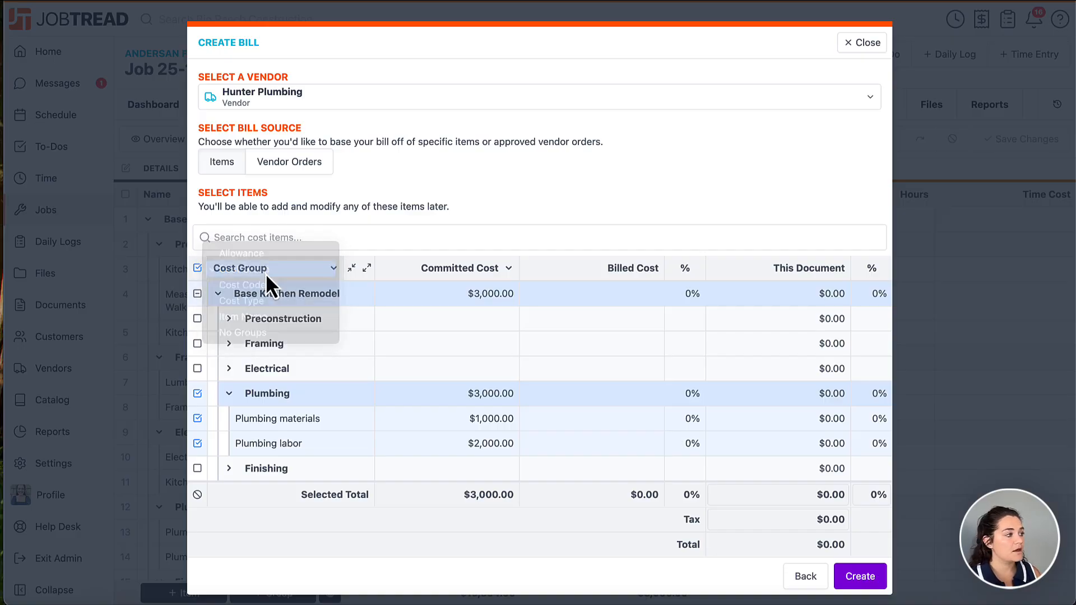
pyautogui.click(460, 270)
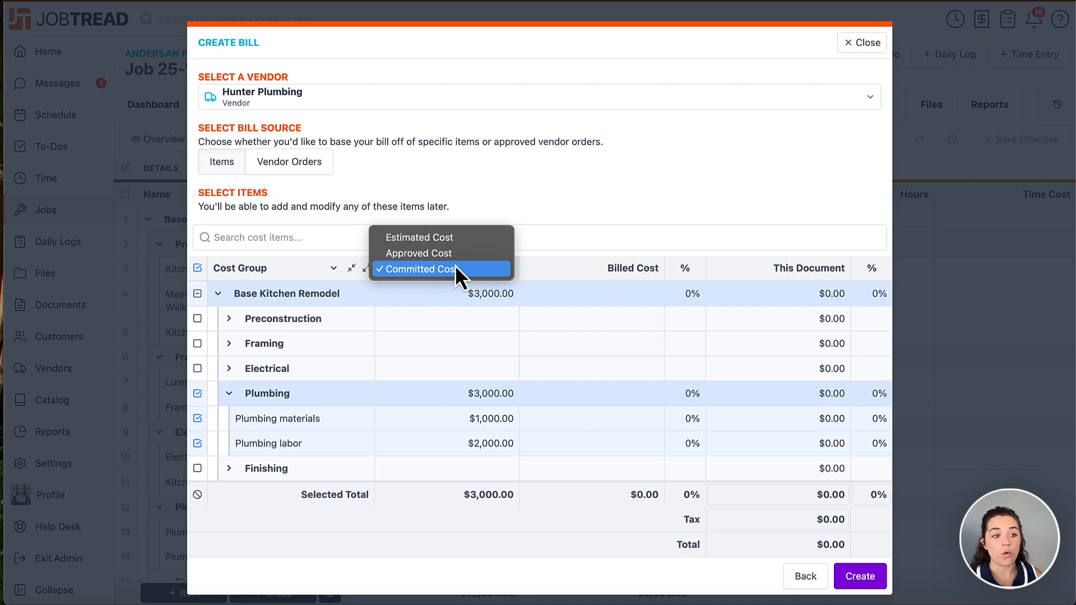
pyautogui.click(455, 268)
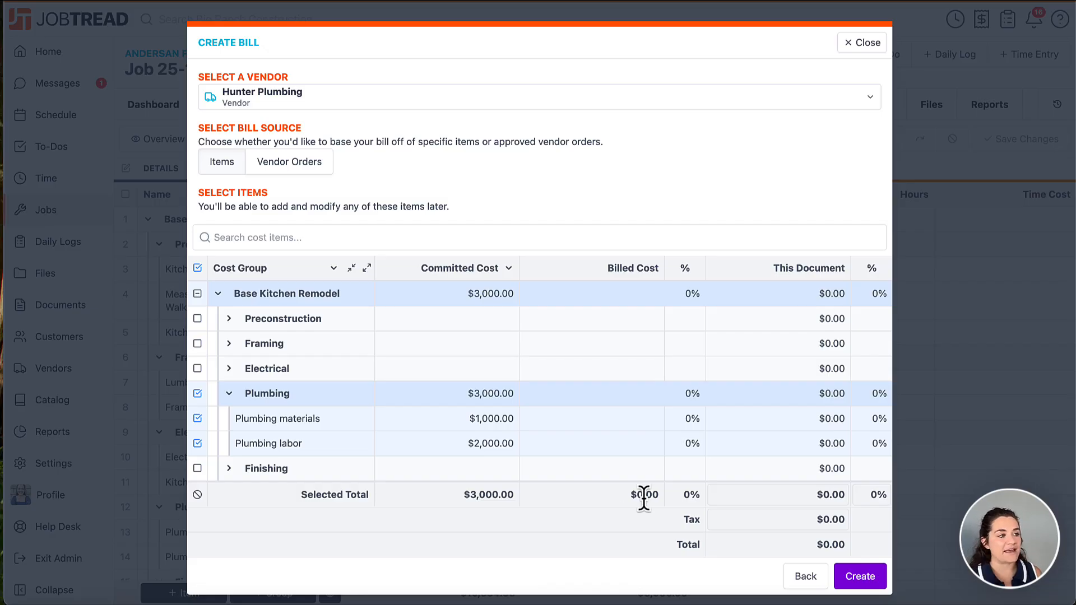
# Set the bill's percentage of the selected items' total to 100%.
pyautogui.click(875, 494)
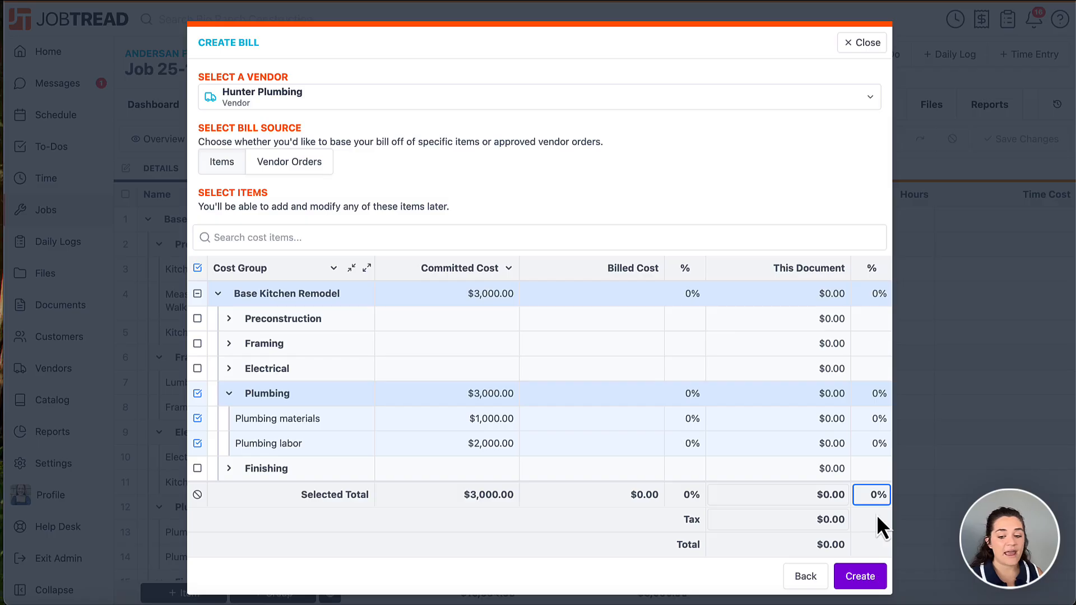
pyautogui.press('BackSpace')
pyautogui.write('100')
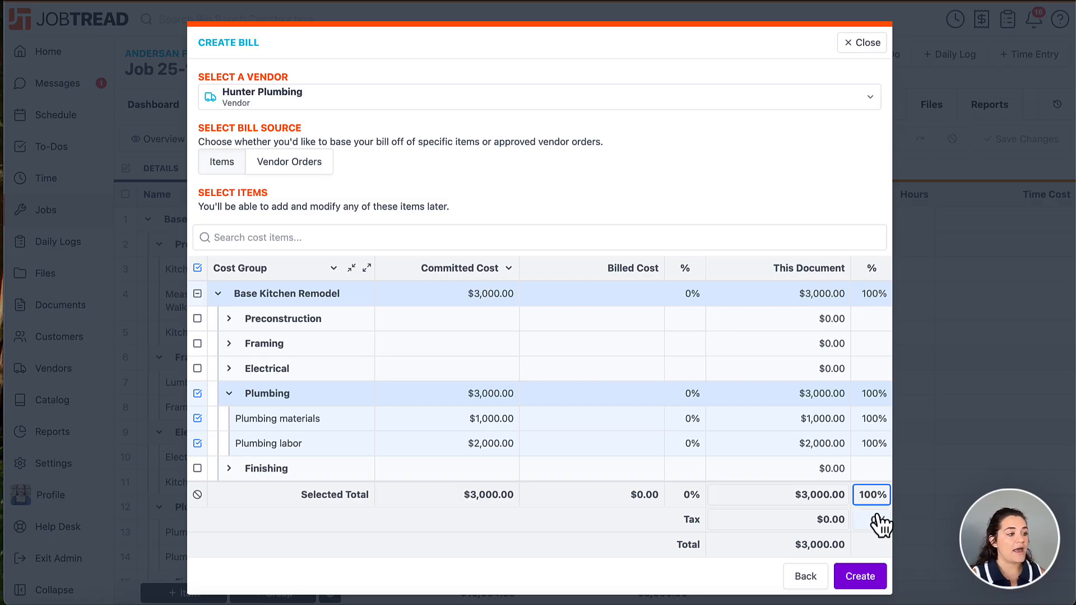
# Try billing 50% of the selected items' total instead.
pyautogui.press('BackSpace')
pyautogui.press('BackSpace')
pyautogui.press('BackSpace')
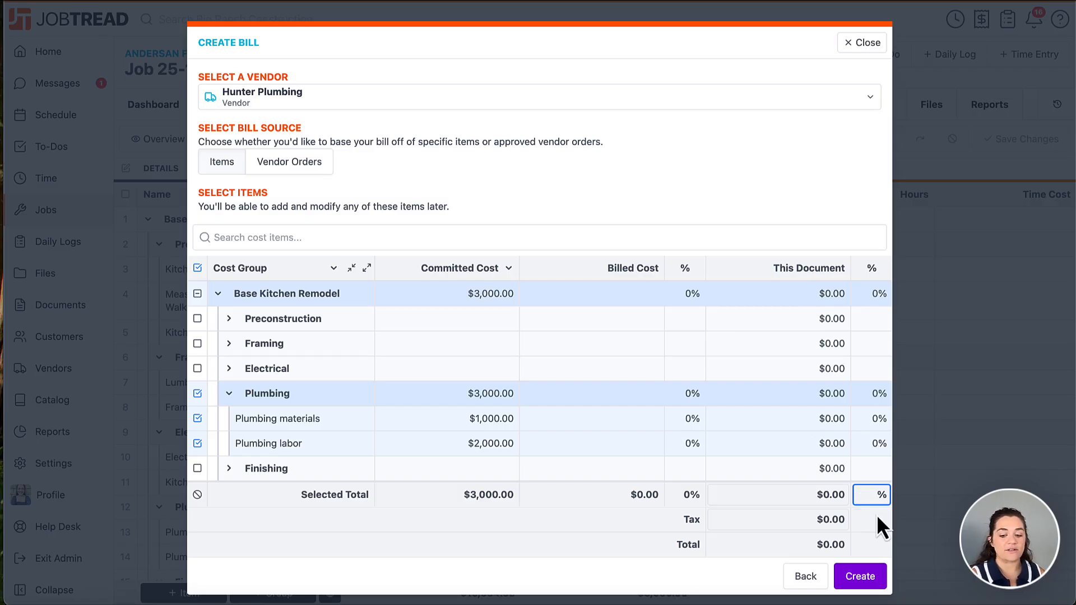
pyautogui.write('50')
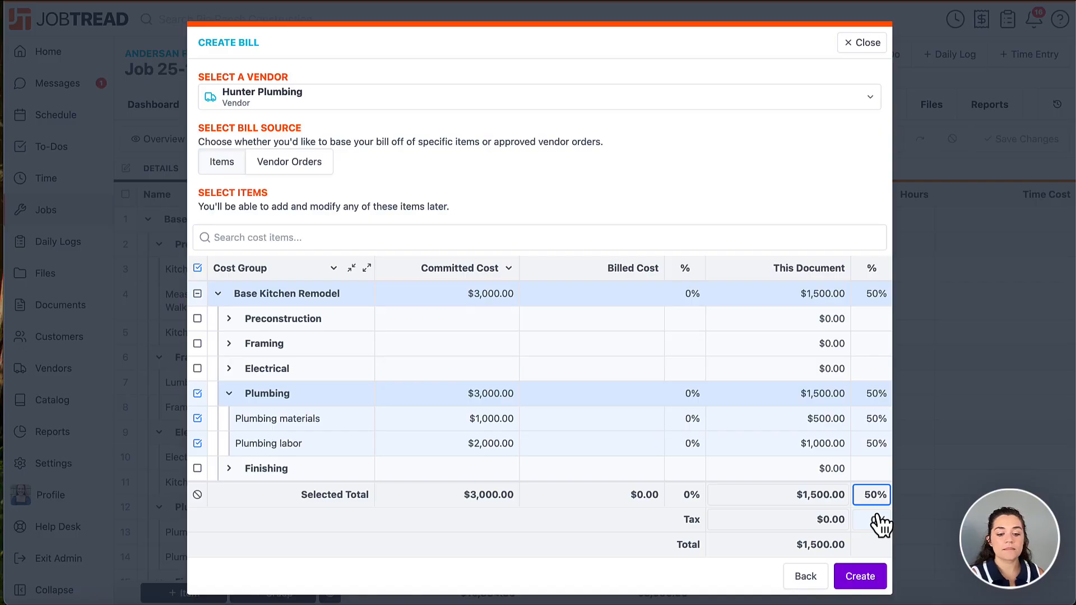
# Restore the selected total's billing percentage to 100% and create the bill.
pyautogui.press('BackSpace')
pyautogui.press('BackSpace')
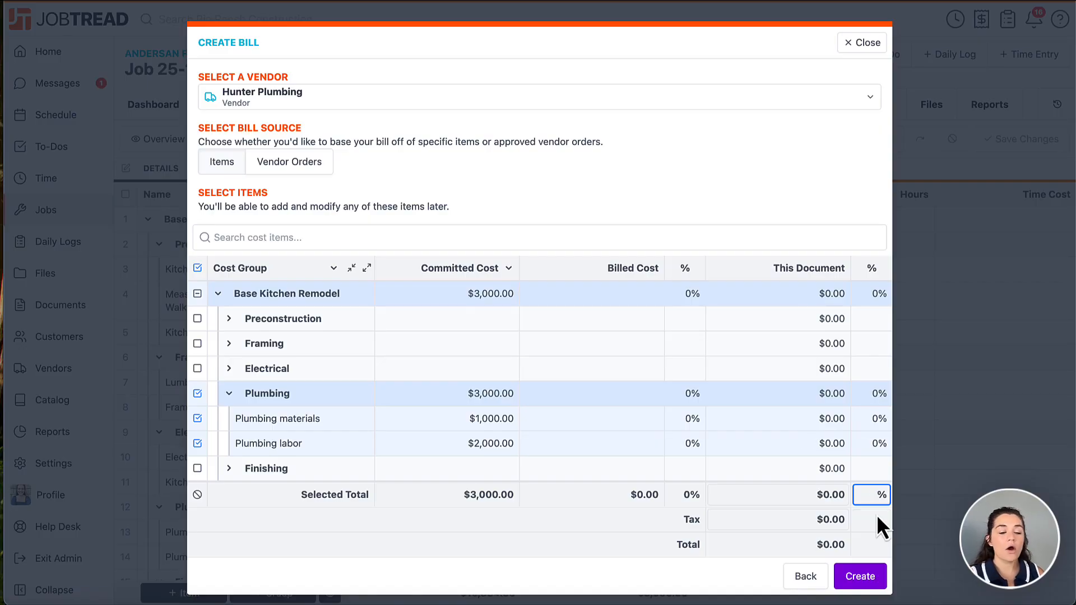
pyautogui.write('100')
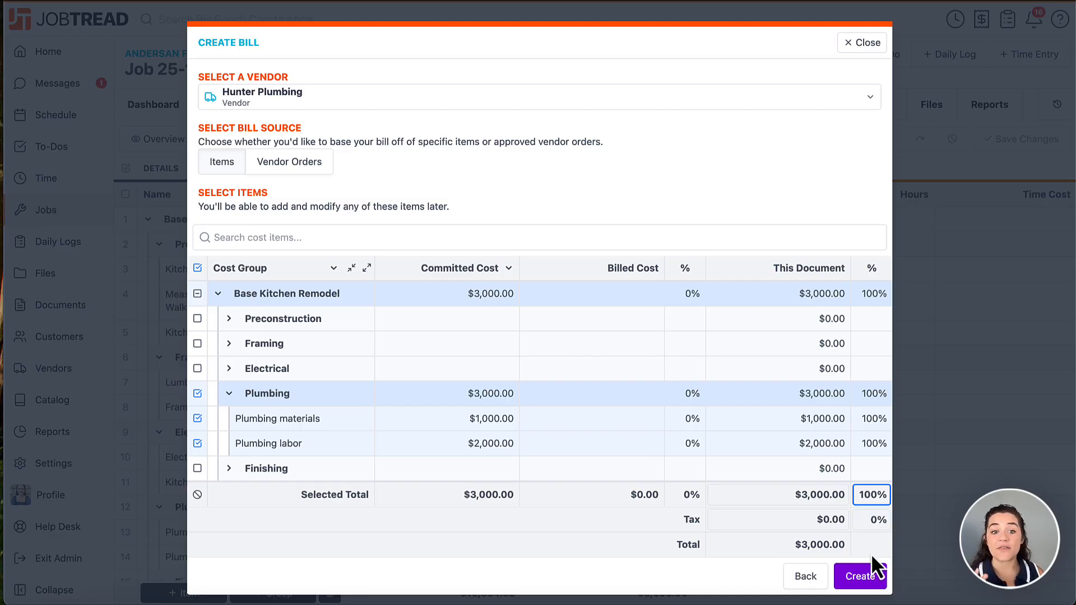
pyautogui.click(860, 577)
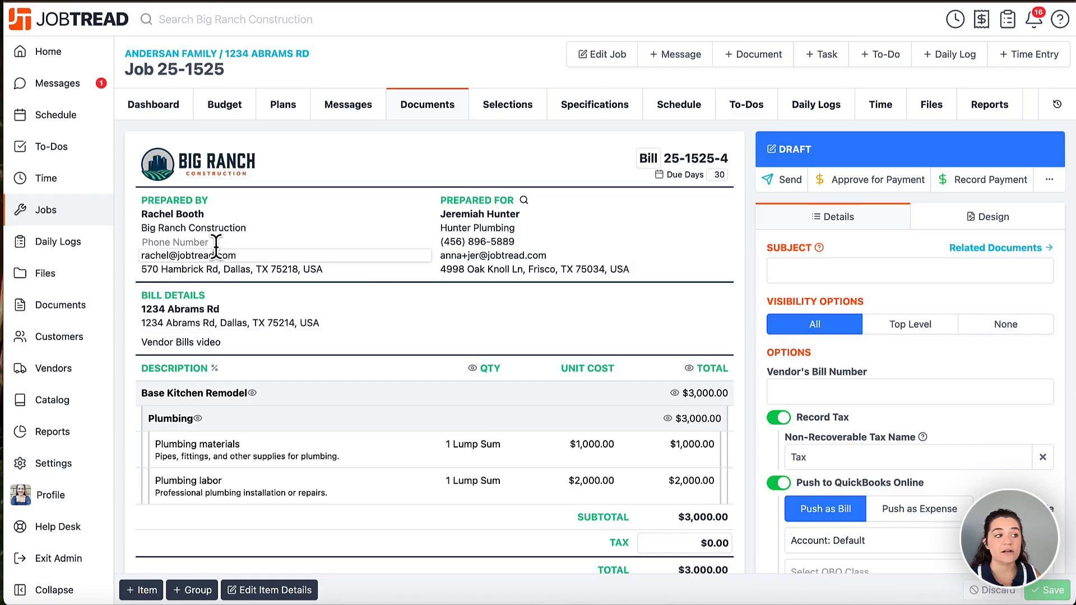
pyautogui.tripleClick(222, 229)
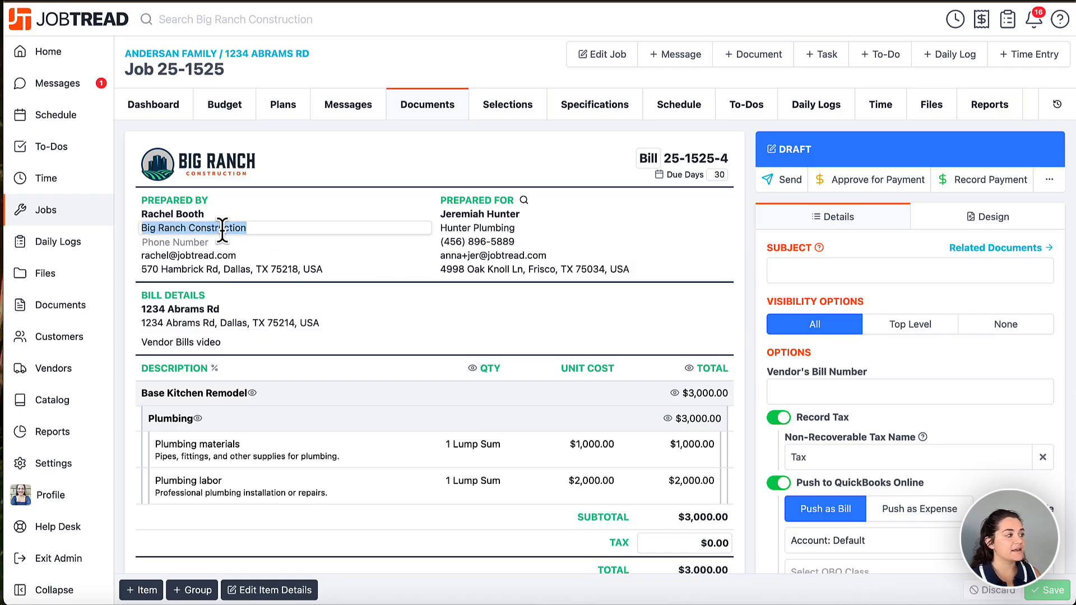
pyautogui.tripleClick(469, 229)
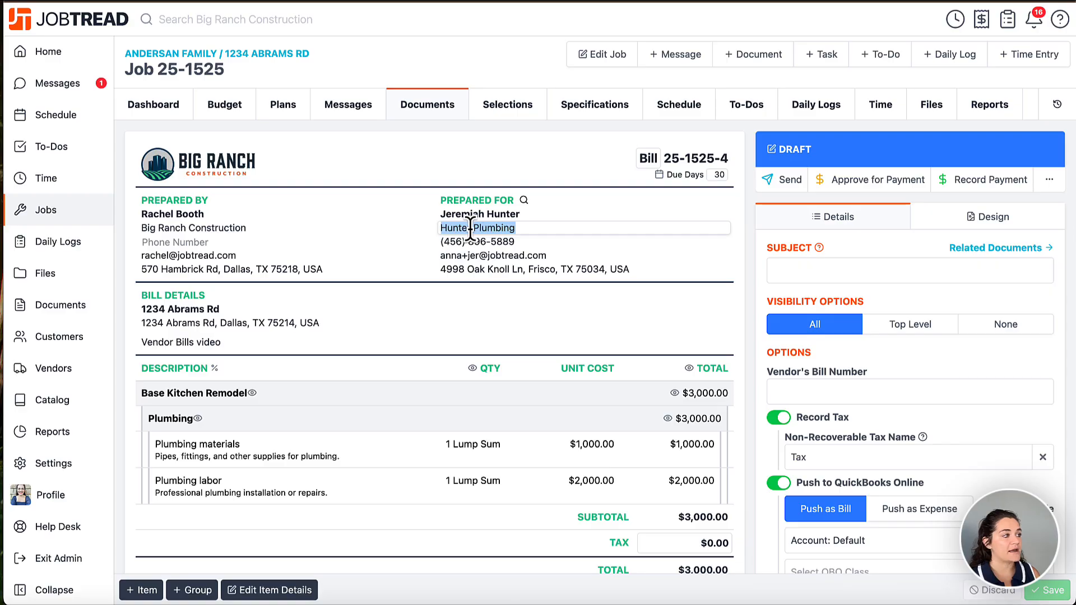
# Replace the bill's description with "Please see below for billing details." and show the approved and already billed cost columns in the item table.
pyautogui.scroll(-3, 462, 247)
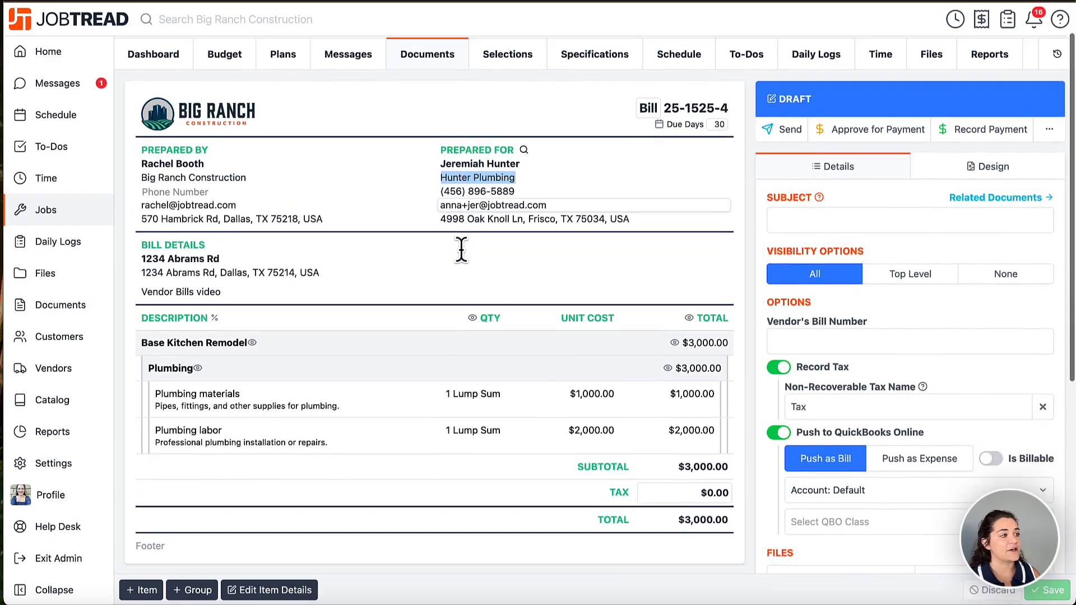
pyautogui.click(448, 247)
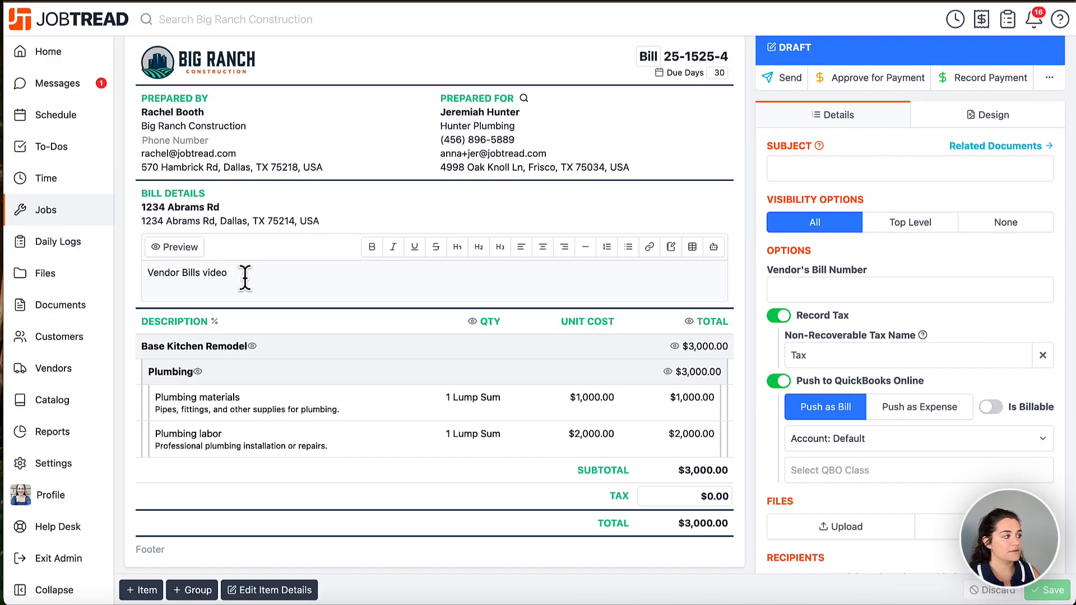
pyautogui.tripleClick(263, 275)
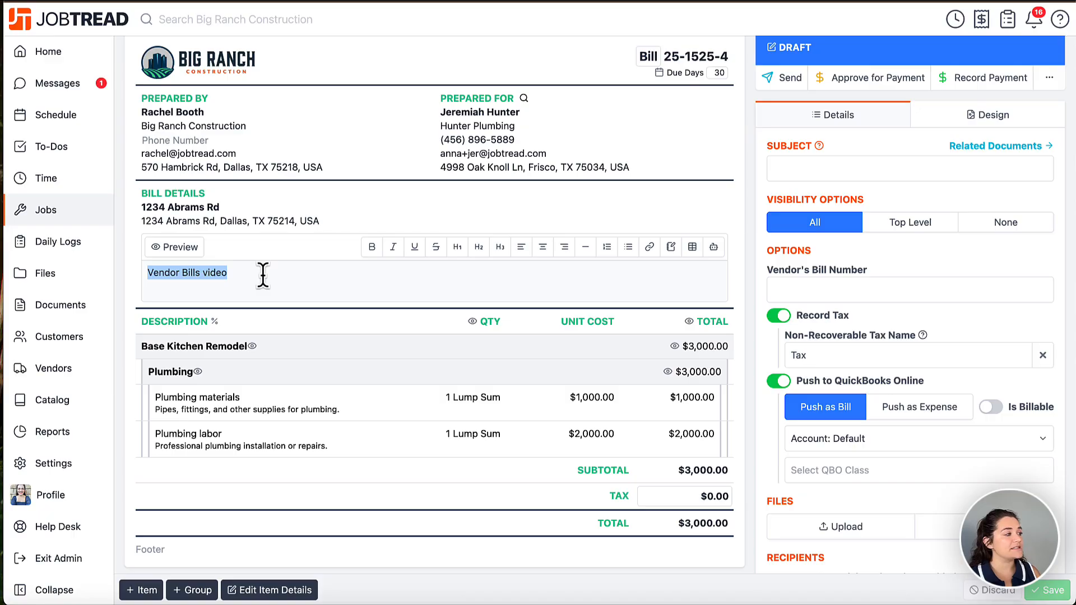
pyautogui.write('Please see below for bil')
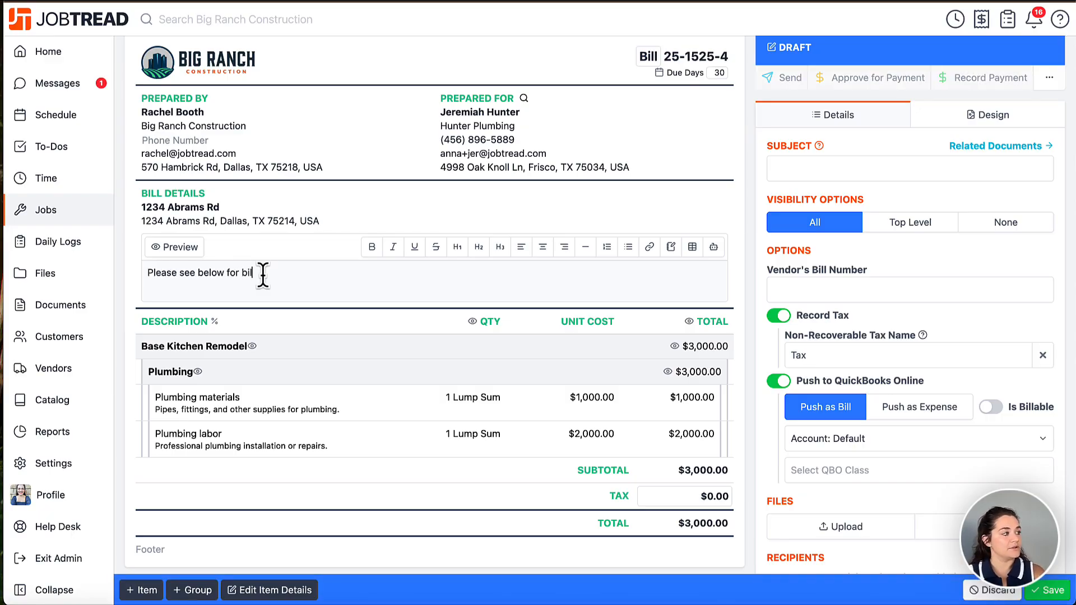
pyautogui.write('ling details.')
pyautogui.scroll(-2, 308, 412)
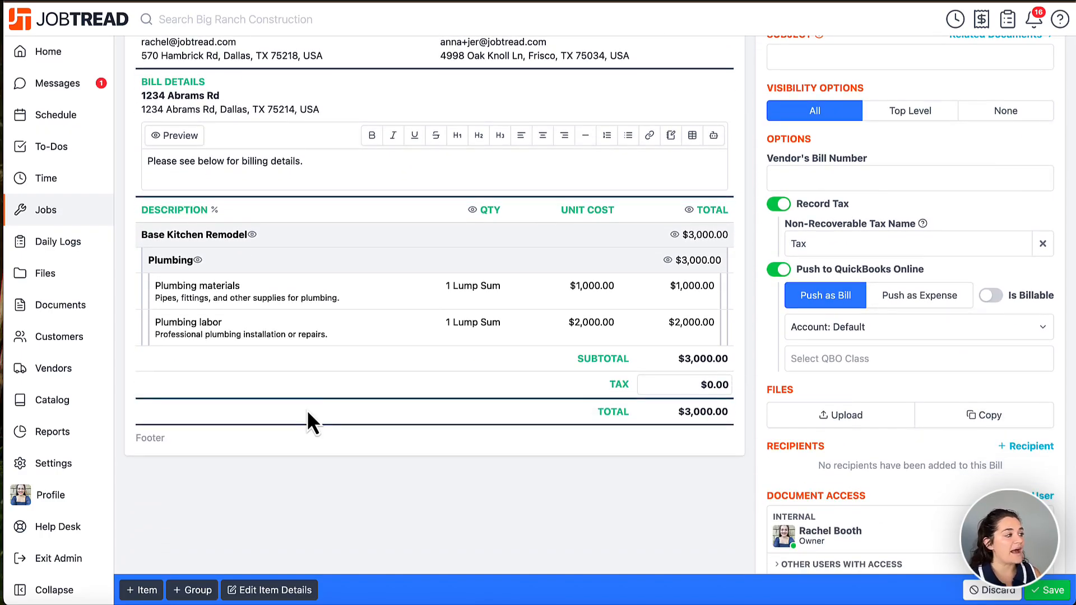
pyautogui.click(215, 210)
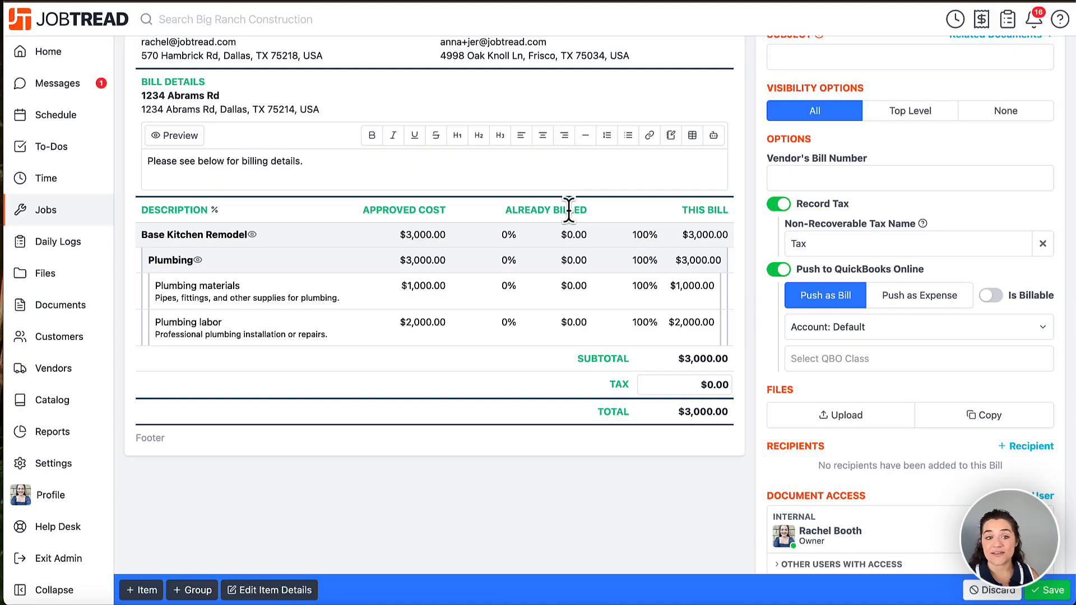
# Set the bill's subject to "Hunter Plumbing Bill -" followed by the customer's surname and "job", and save the bill.
pyautogui.click(796, 178)
pyautogui.scroll(1, 796, 177)
pyautogui.scroll(1, 797, 177)
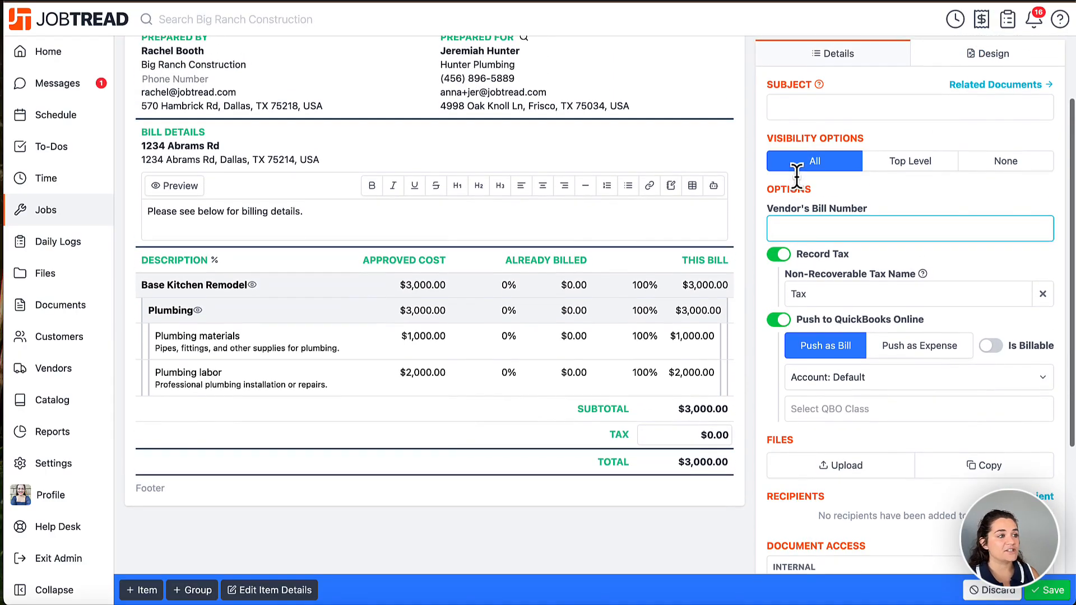
pyautogui.click(786, 105)
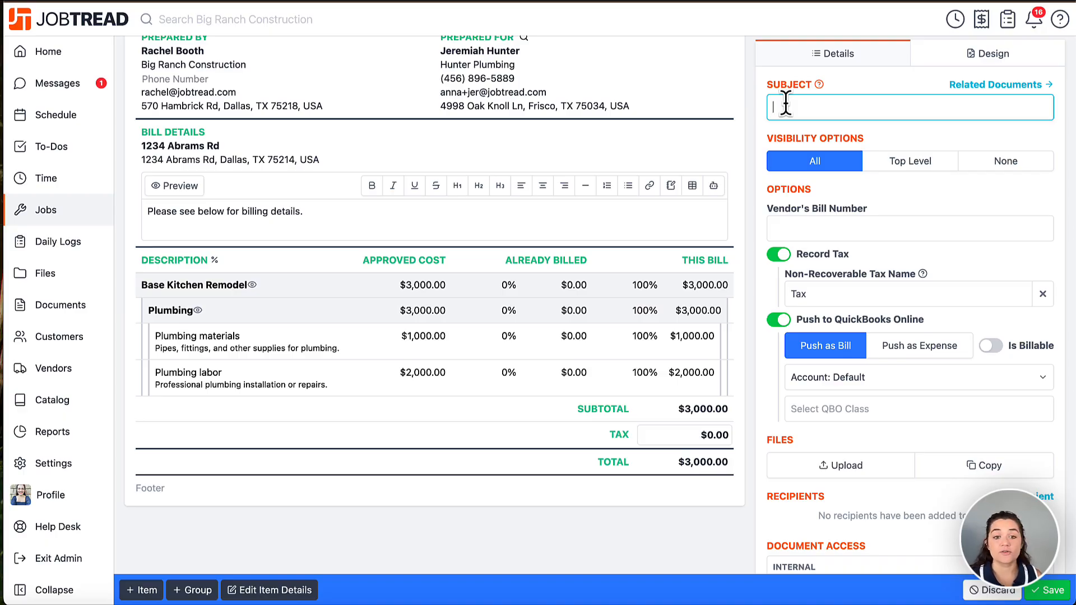
pyautogui.write('Hunter P')
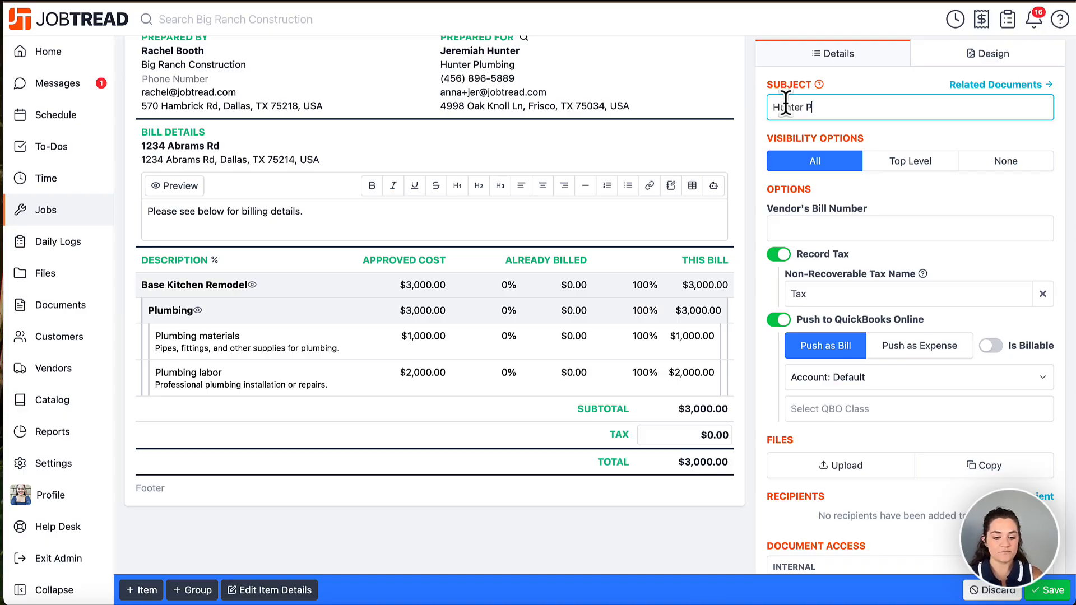
pyautogui.write('lumbing Bill ')
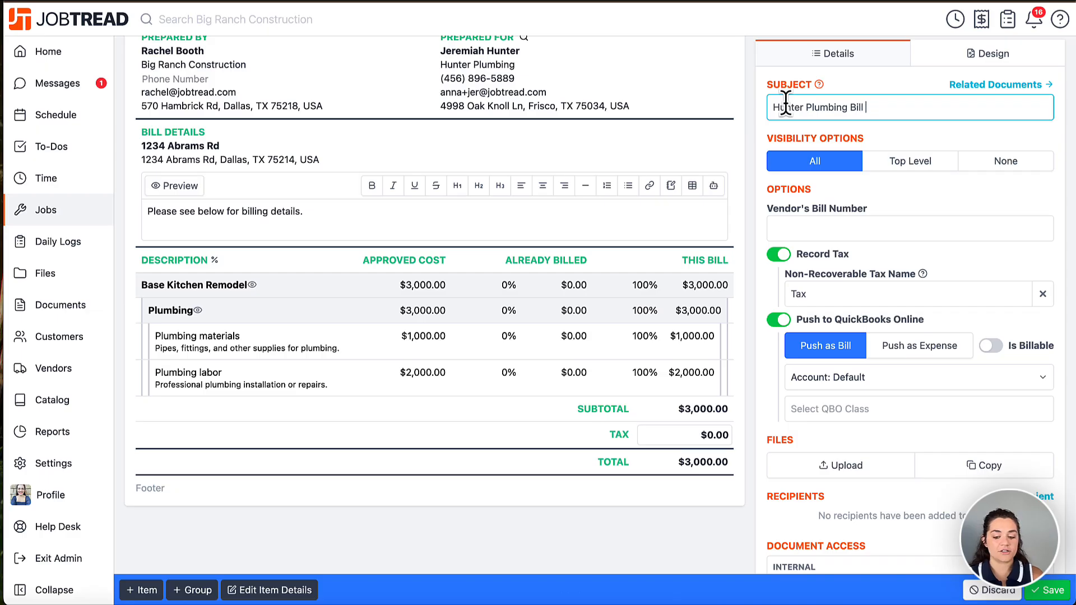
pyautogui.write('- Andersan job')
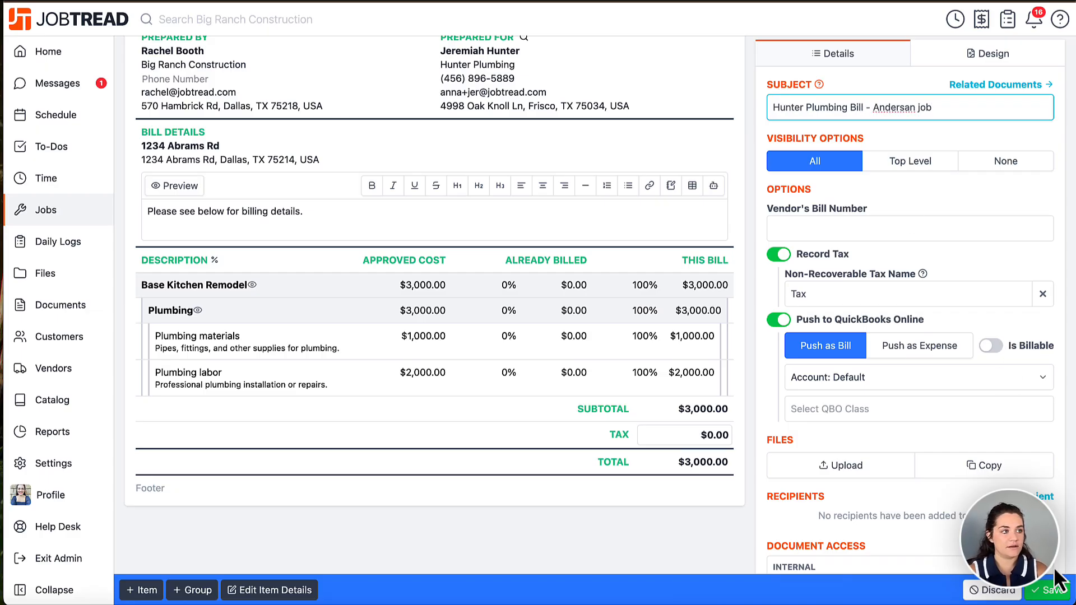
pyautogui.click(1060, 599)
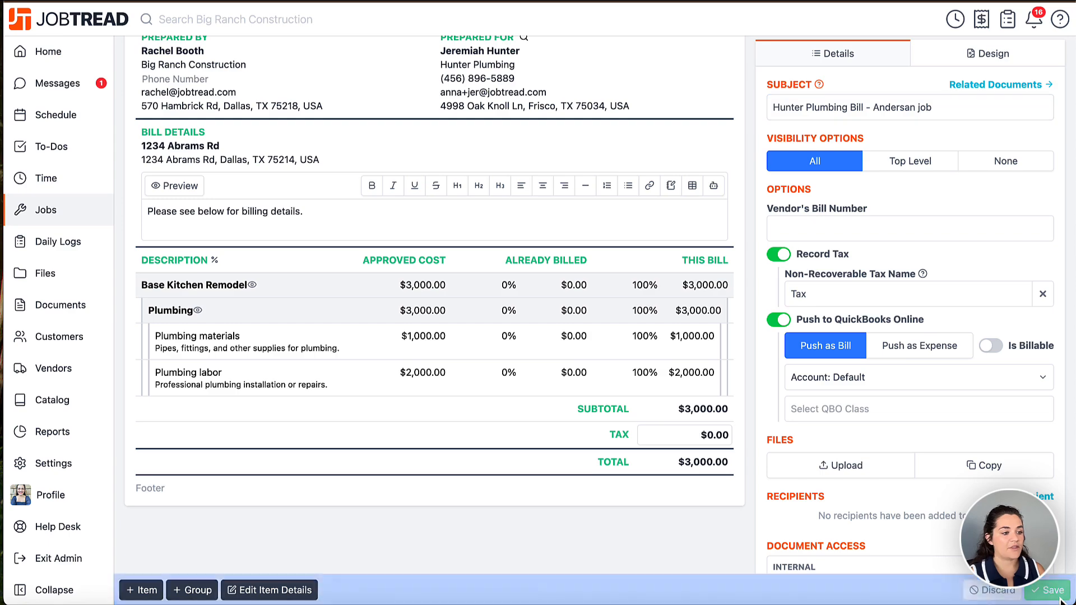
# Start recording a payment on the bill and date it Friday, May 16.
pyautogui.scroll(5, 953, 420)
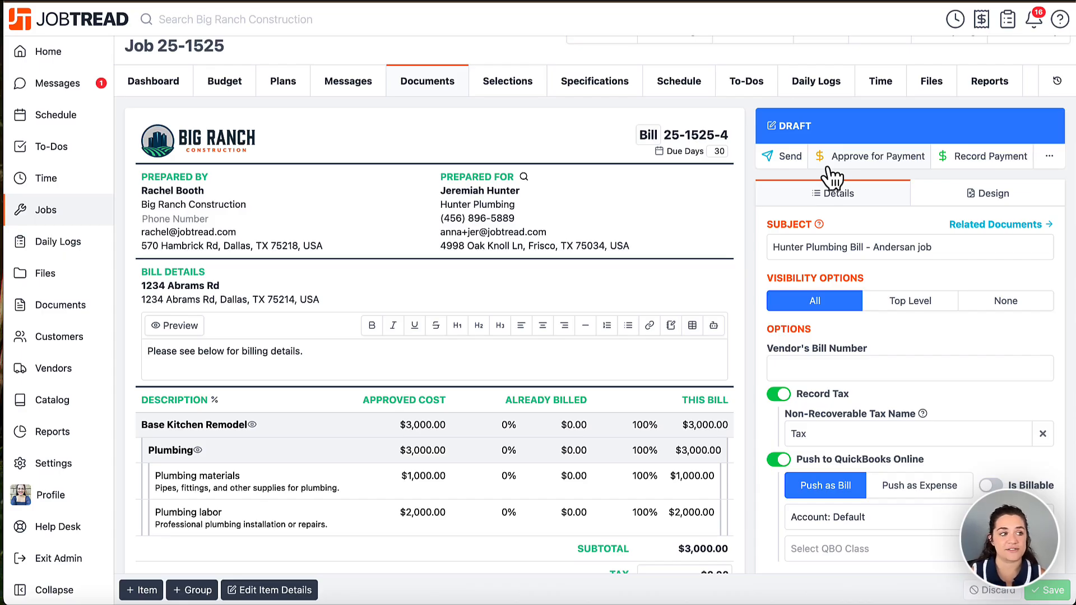
pyautogui.click(947, 163)
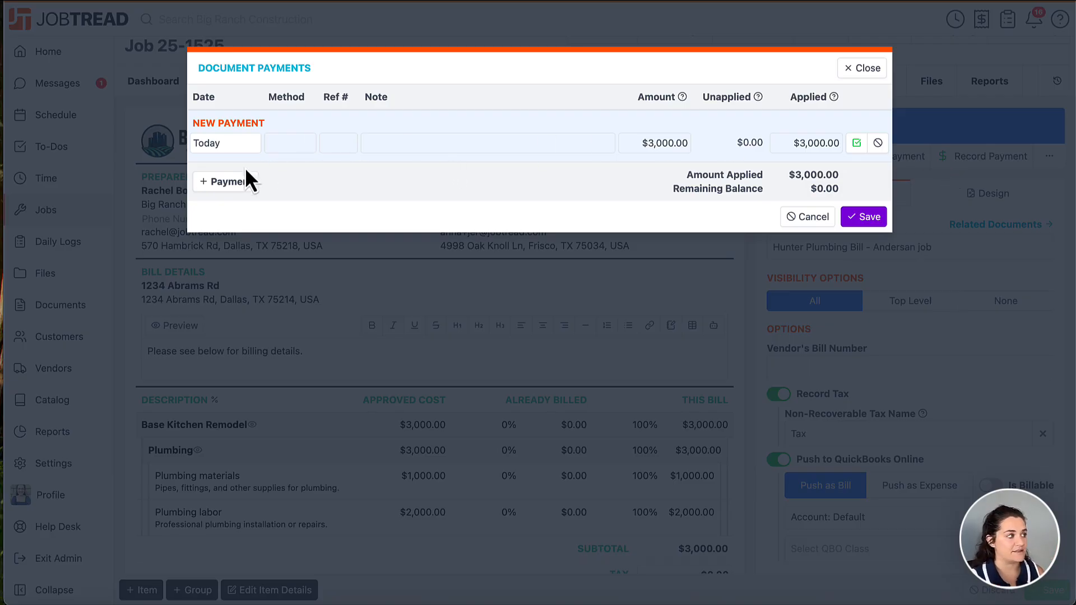
pyautogui.click(254, 150)
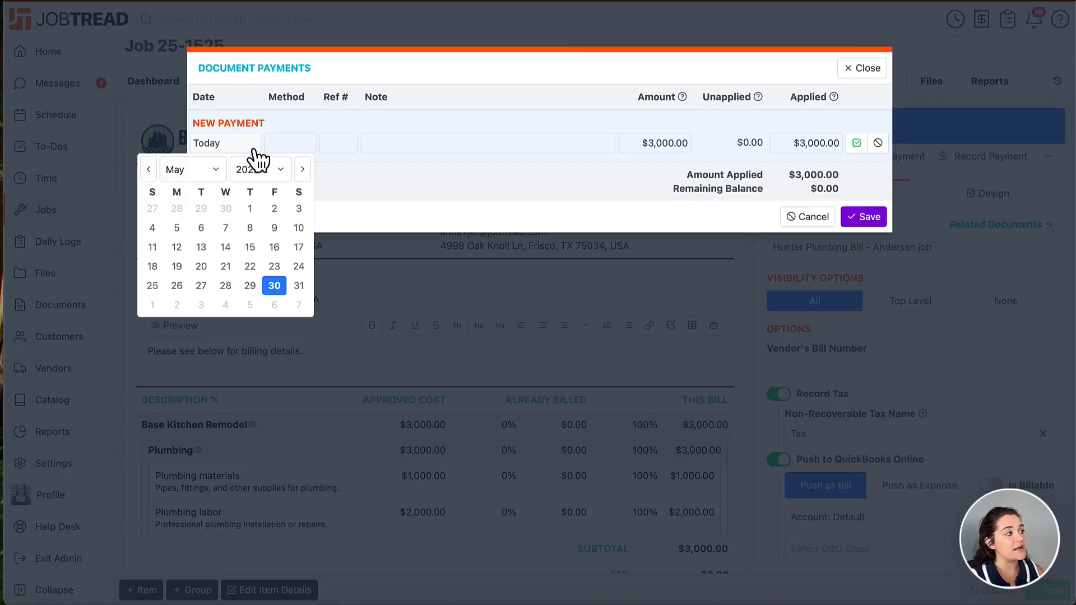
pyautogui.click(275, 247)
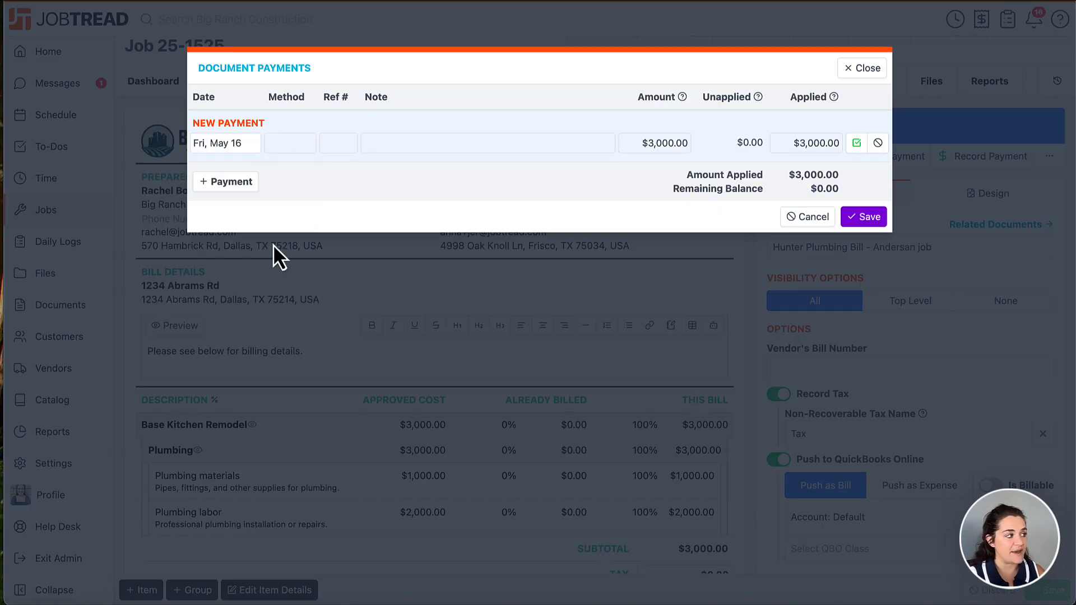
pyautogui.click(289, 141)
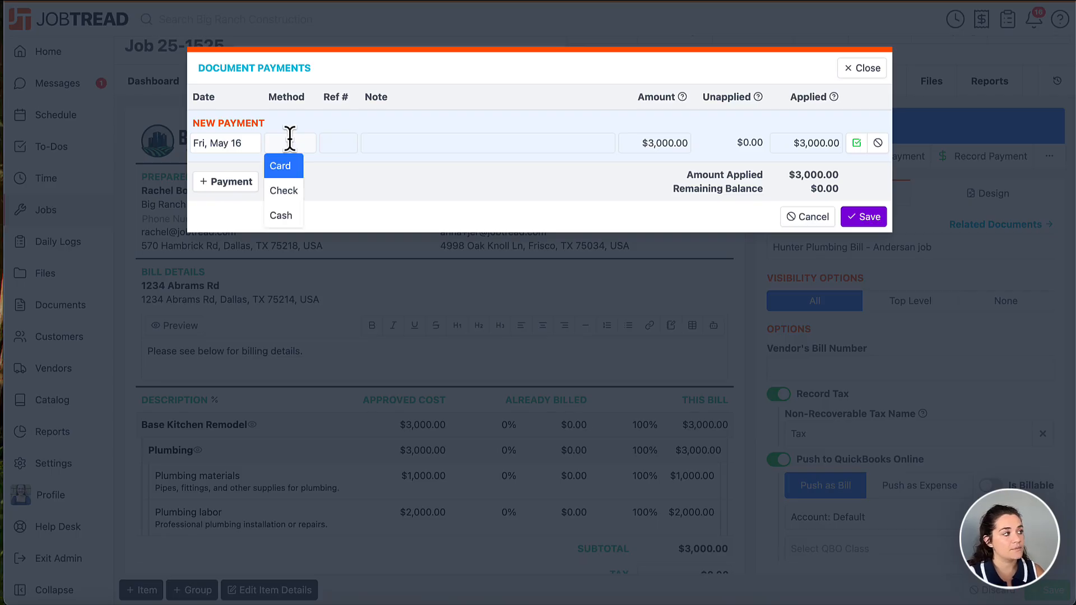
pyautogui.write('ACH')
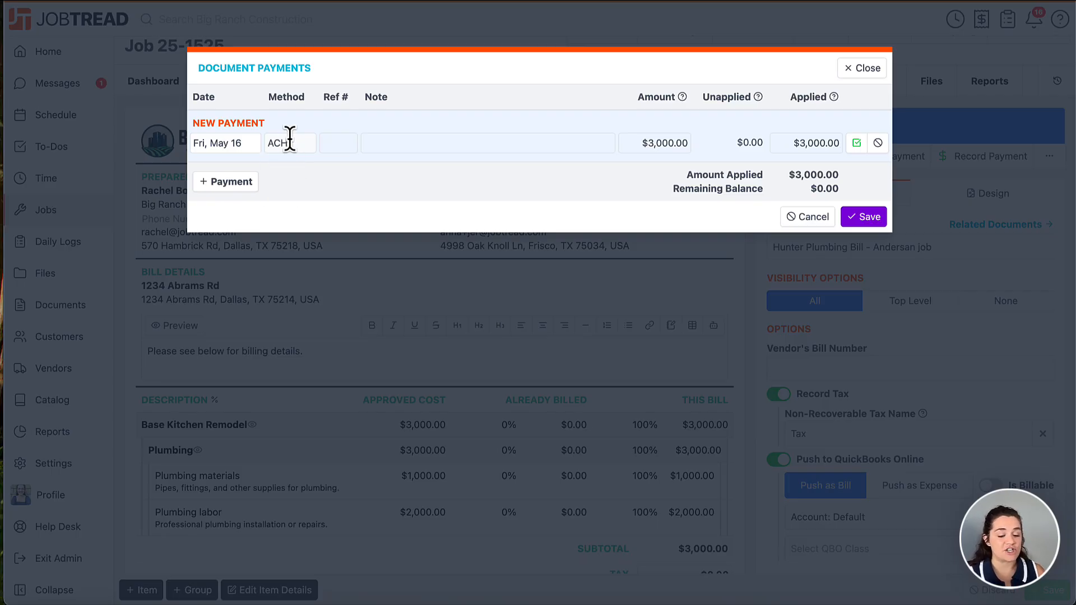
pyautogui.press('BackSpace')
pyautogui.press('BackSpace')
pyautogui.press('BackSpace')
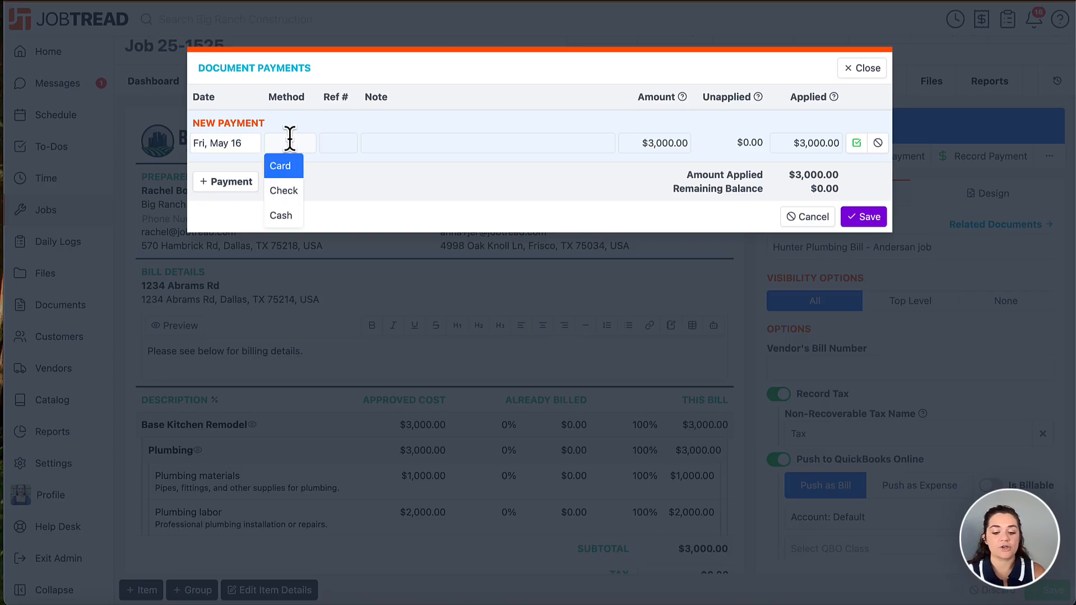
# Set the payment's method to Check and its reference number to 12345.
pyautogui.click(282, 192)
pyautogui.click(332, 143)
pyautogui.write('12345')
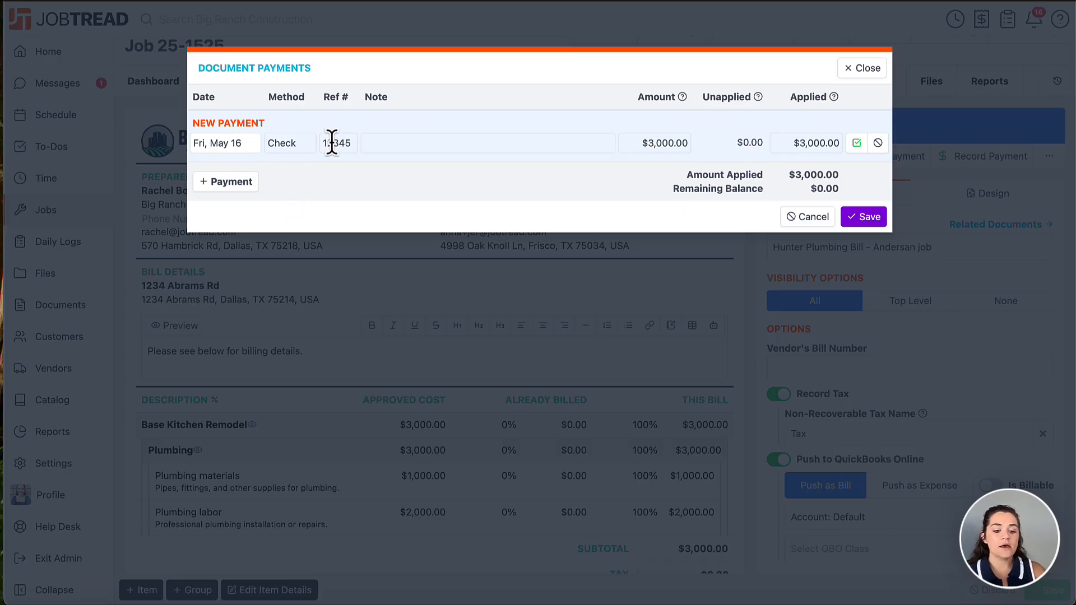
pyautogui.click(400, 141)
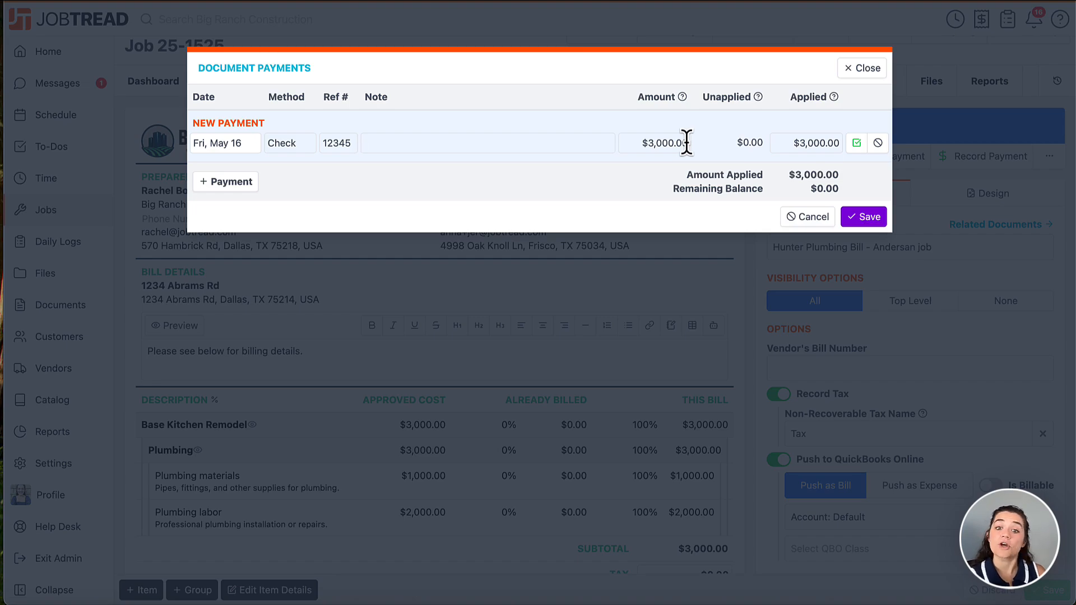
# Apply $1,500 of the check payment to the bill and save it.
pyautogui.click(811, 143)
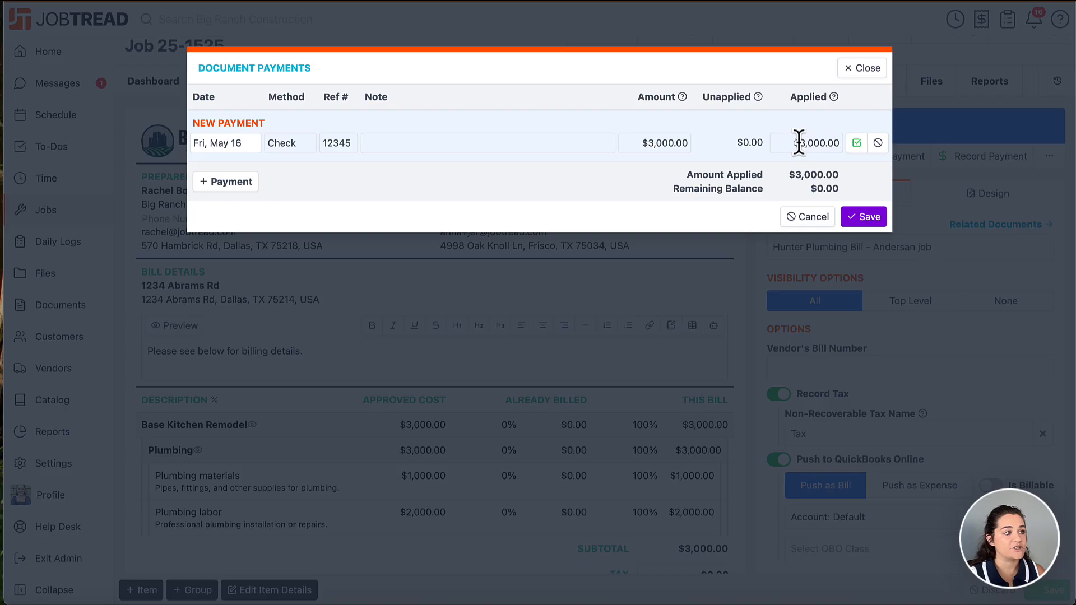
pyautogui.write('1500')
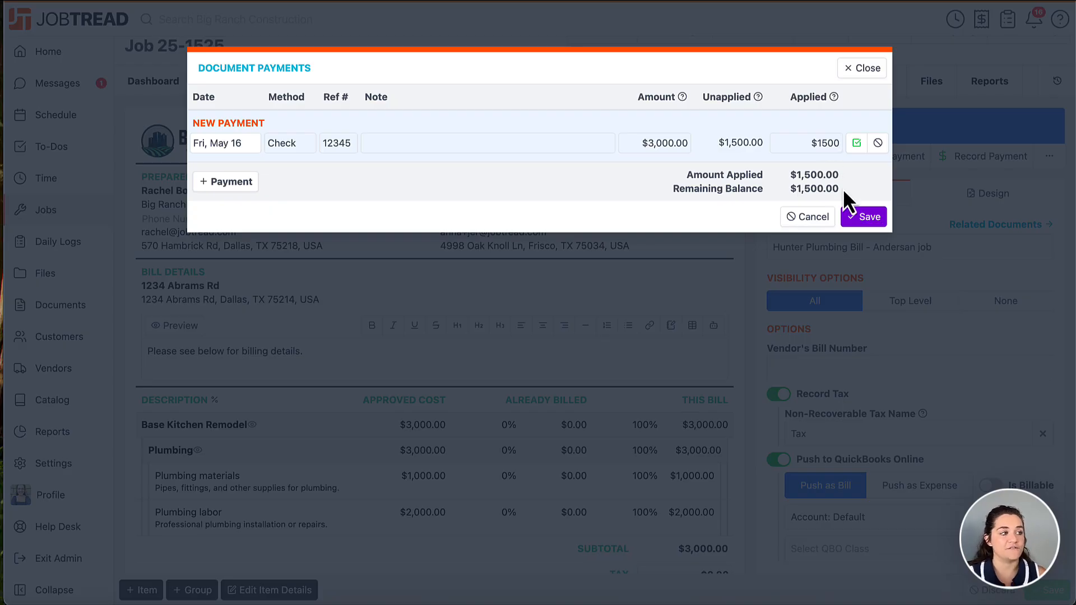
pyautogui.click(859, 216)
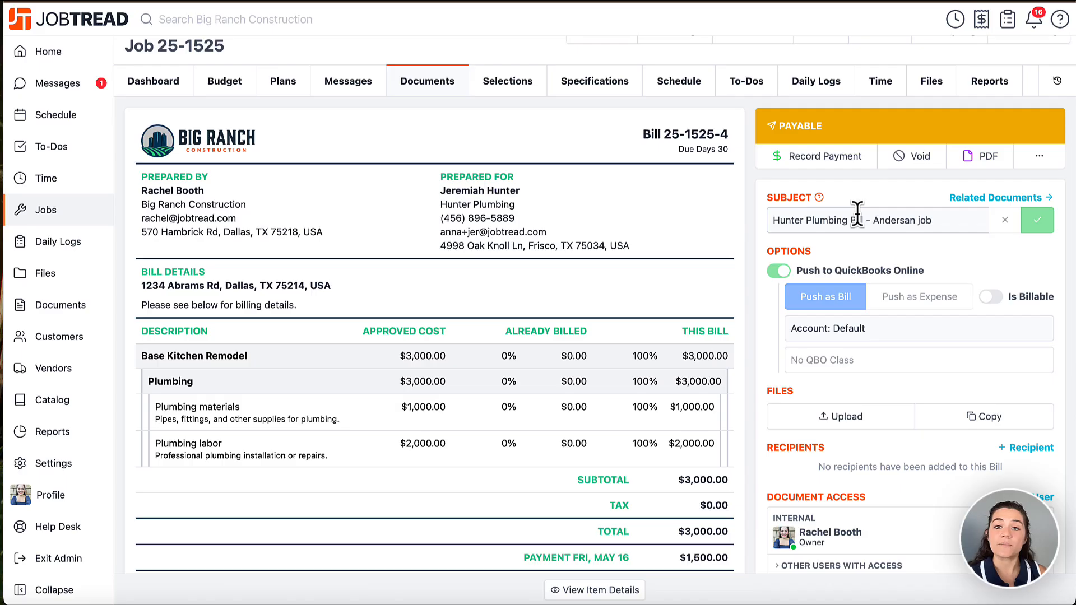
# Record a second payment for the remaining $1,500 dated today, with method Check and reference number 6779, and save it.
pyautogui.scroll(-3, 858, 213)
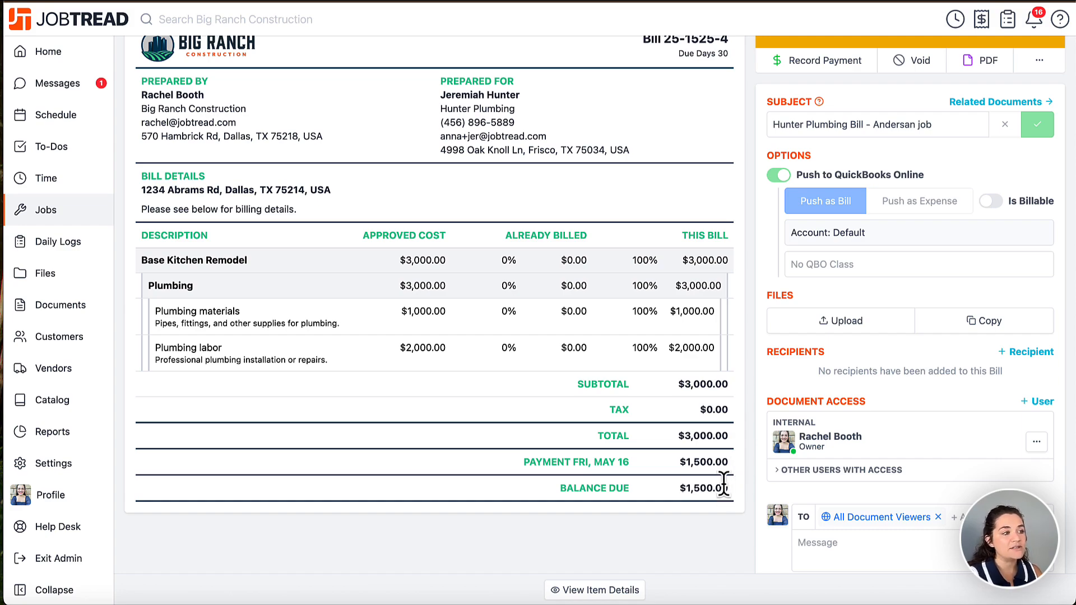
pyautogui.scroll(3, 723, 483)
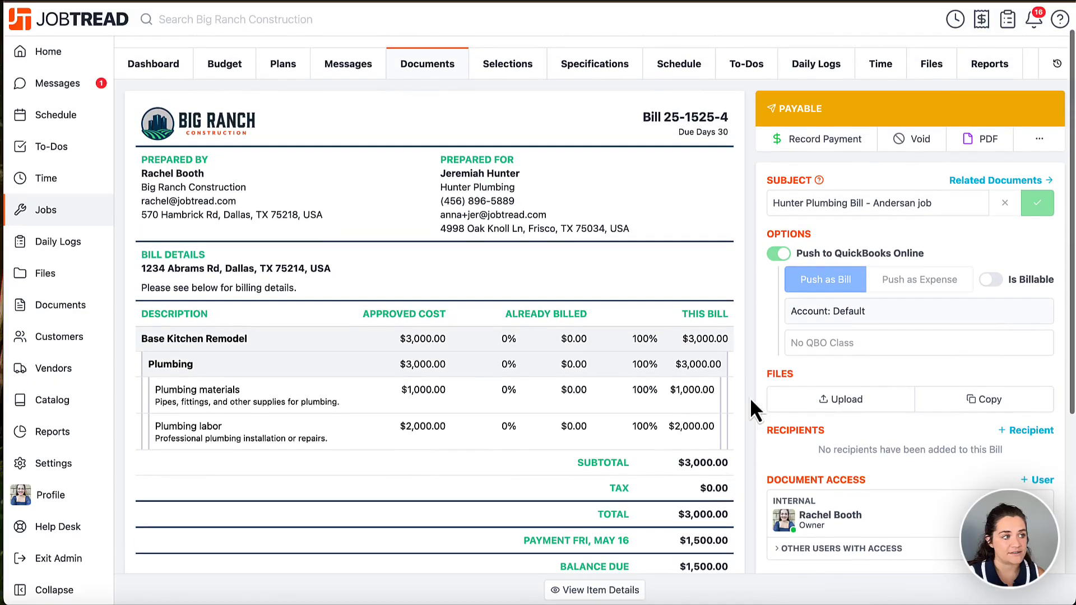
pyautogui.click(827, 140)
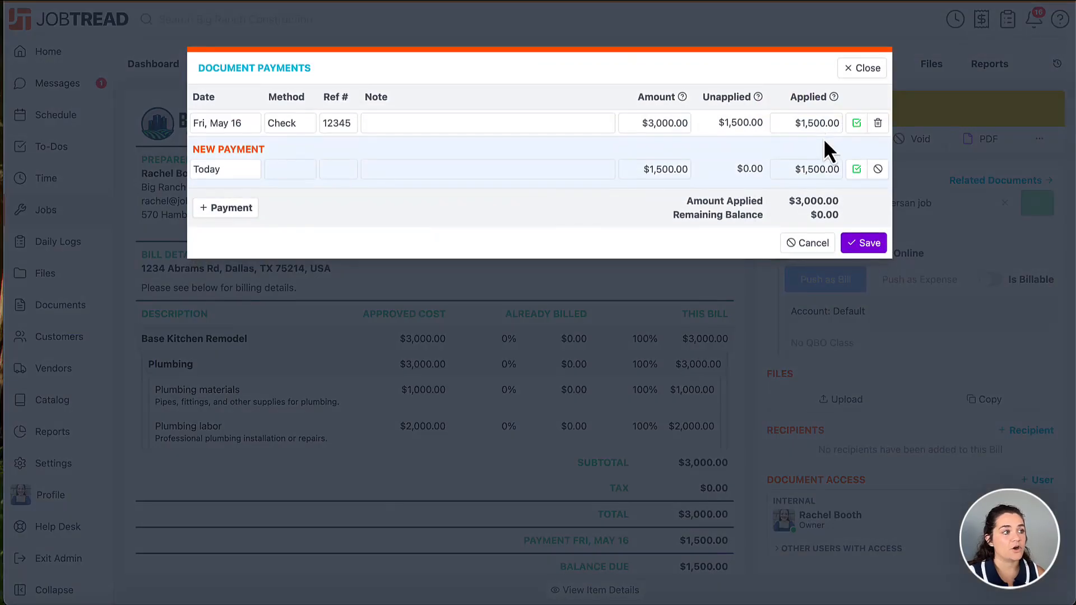
pyautogui.click(290, 170)
pyautogui.click(290, 217)
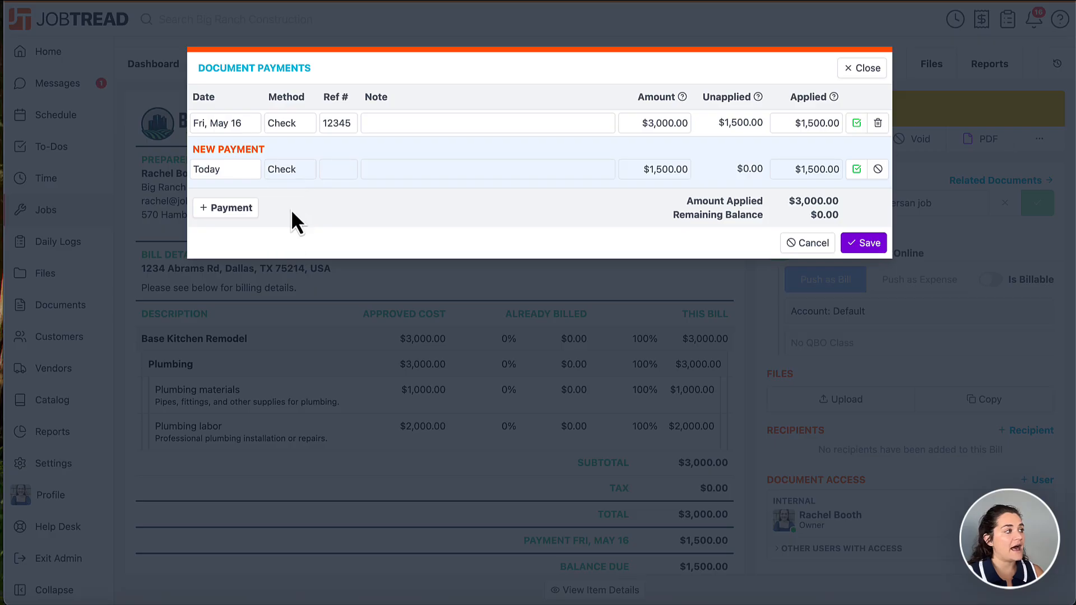
pyautogui.write('6779')
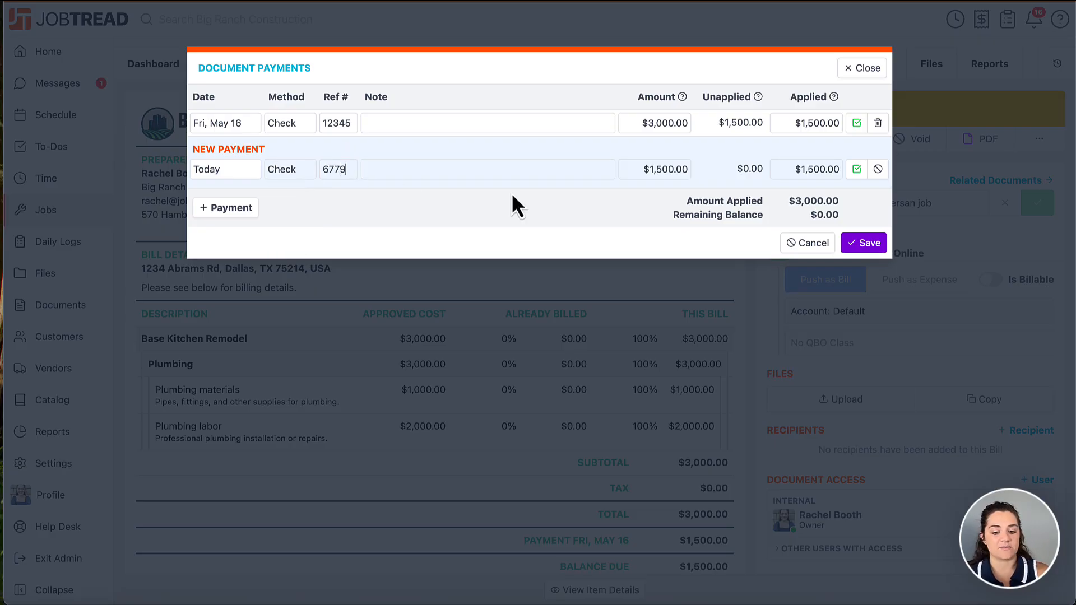
pyautogui.click(860, 244)
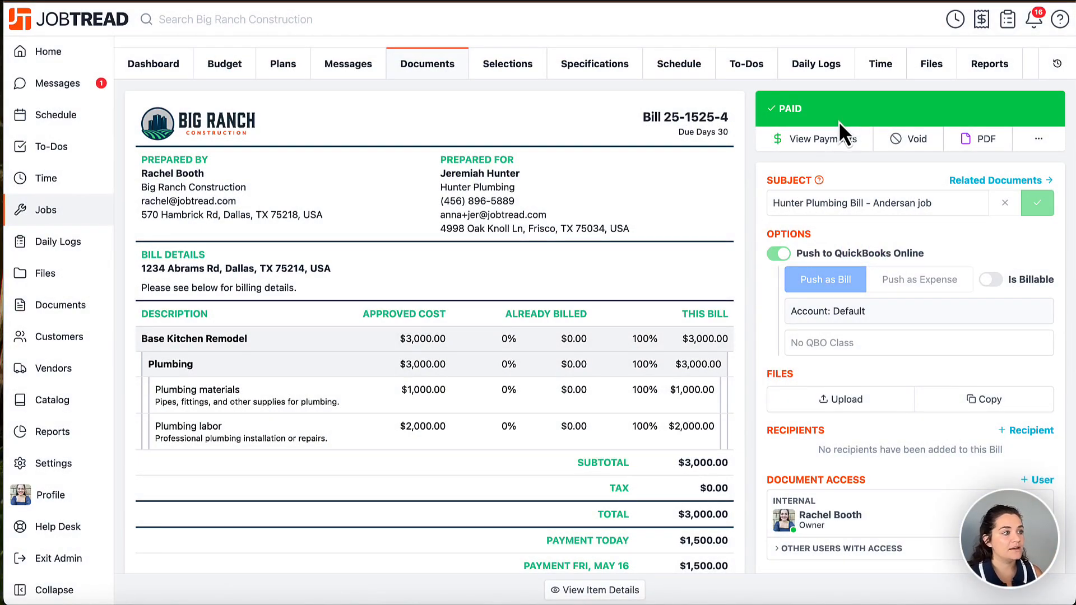
# Open the job's budget and examine the budgeted cost, committed cost and bills of the Plumbing group.
pyautogui.scroll(-2, 729, 468)
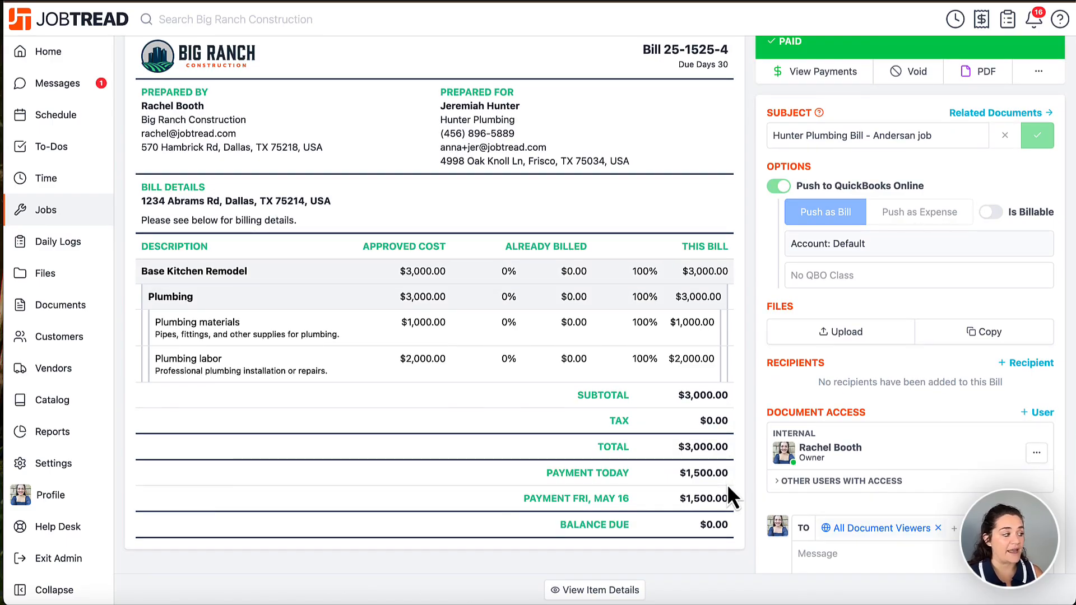
pyautogui.scroll(3, 728, 484)
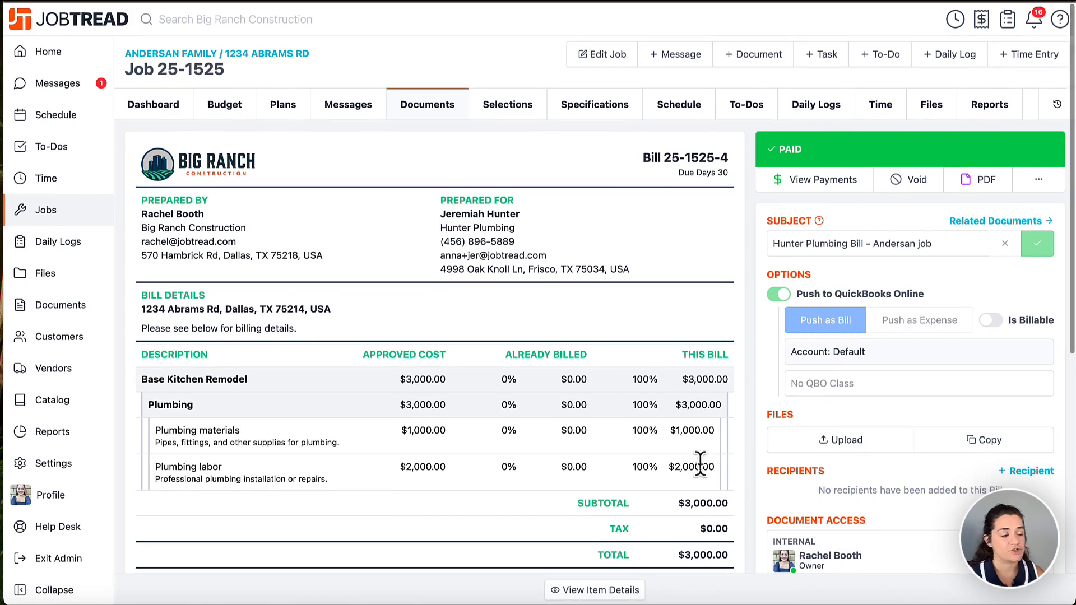
pyautogui.click(222, 106)
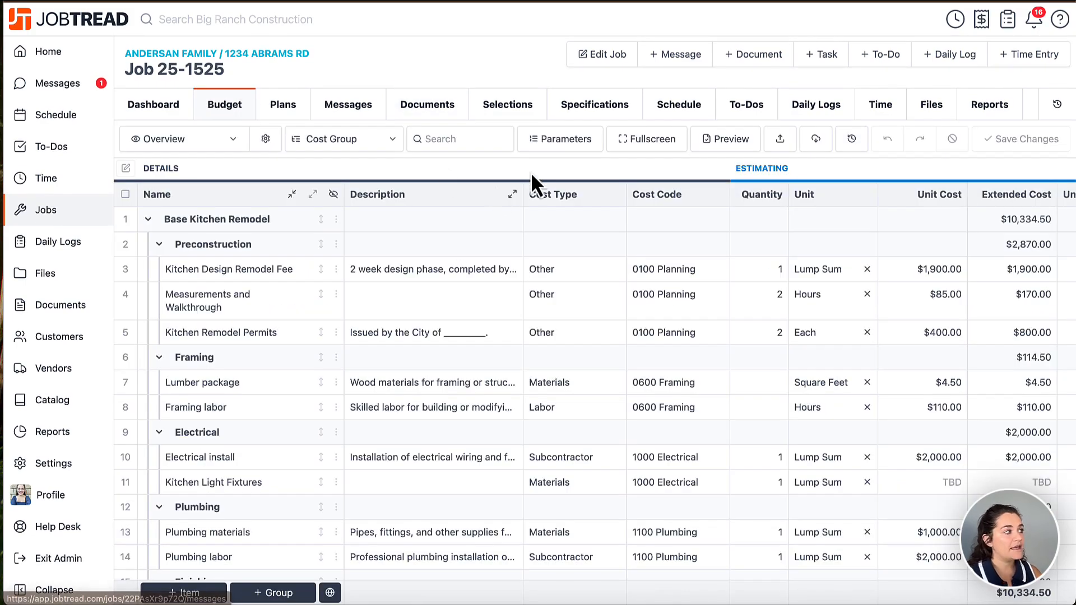
pyautogui.hscroll(15, 546, 163)
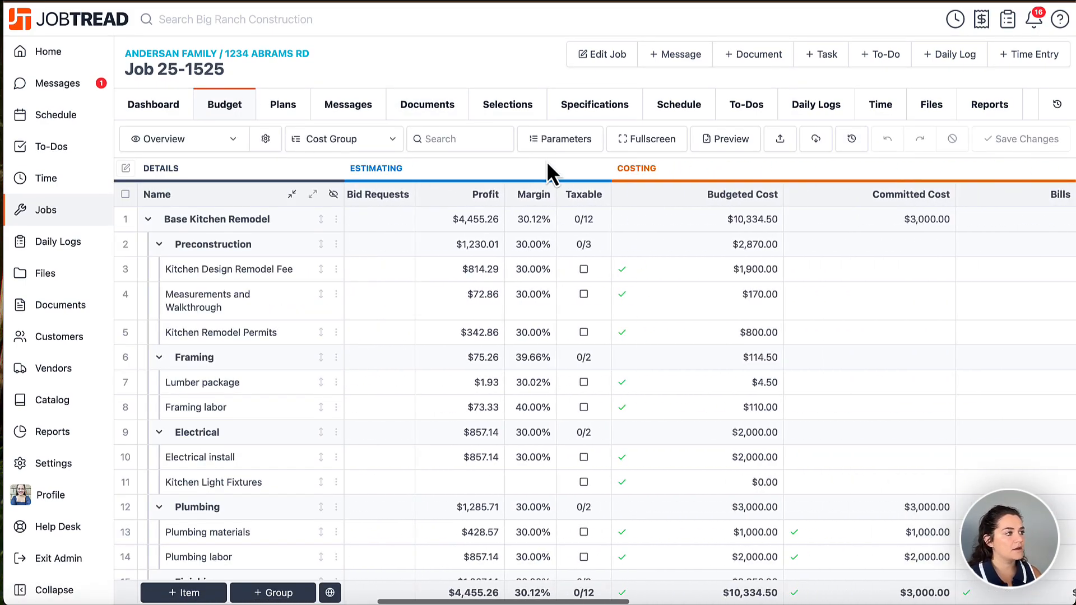
pyautogui.hscroll(3, 547, 161)
pyautogui.scroll(-2, 829, 387)
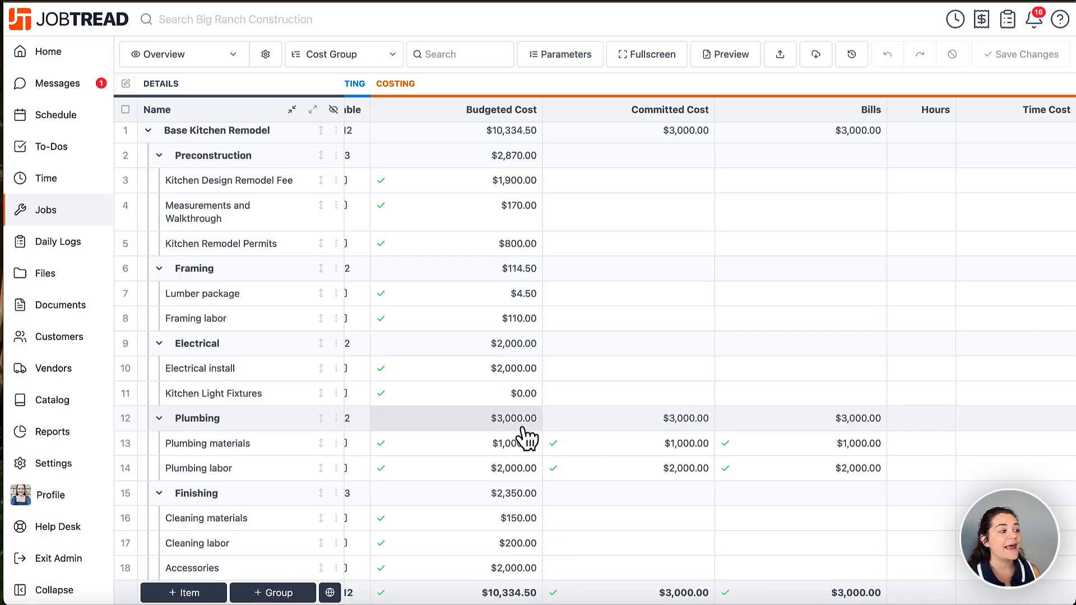
# Expand the Plumbing materials and Plumbing labor rows to show the documents behind their billed costs.
pyautogui.click(739, 452)
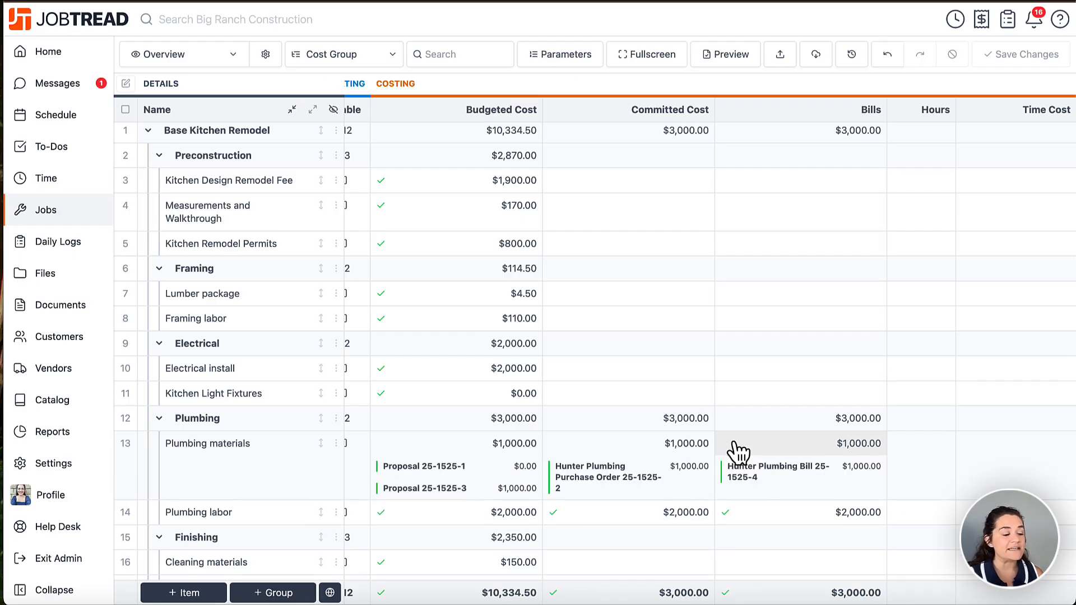
pyautogui.scroll(-1, 739, 452)
pyautogui.click(749, 480)
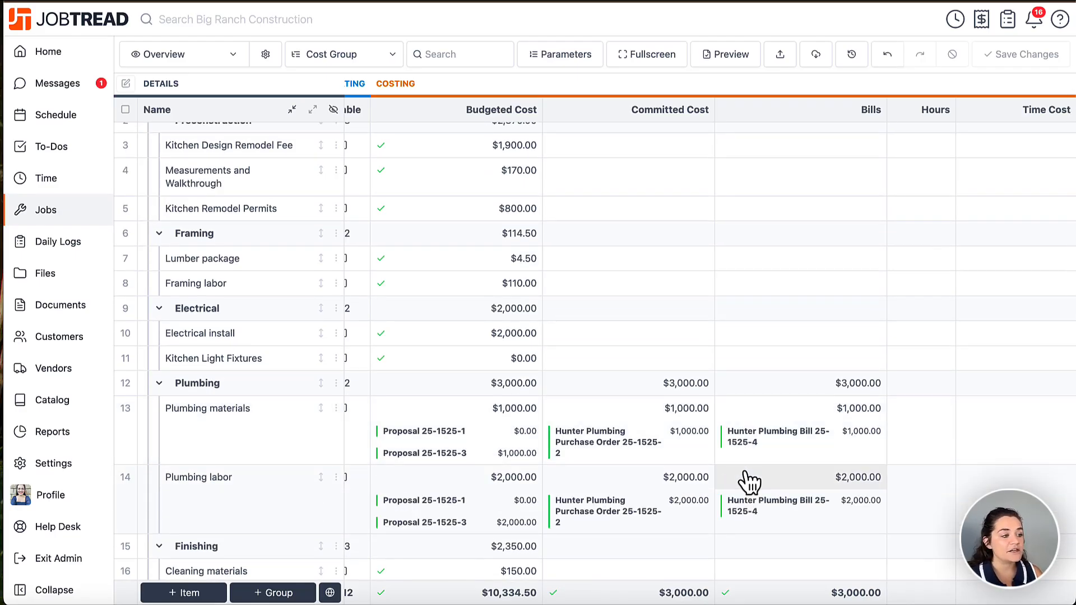
pyautogui.scroll(-1, 749, 481)
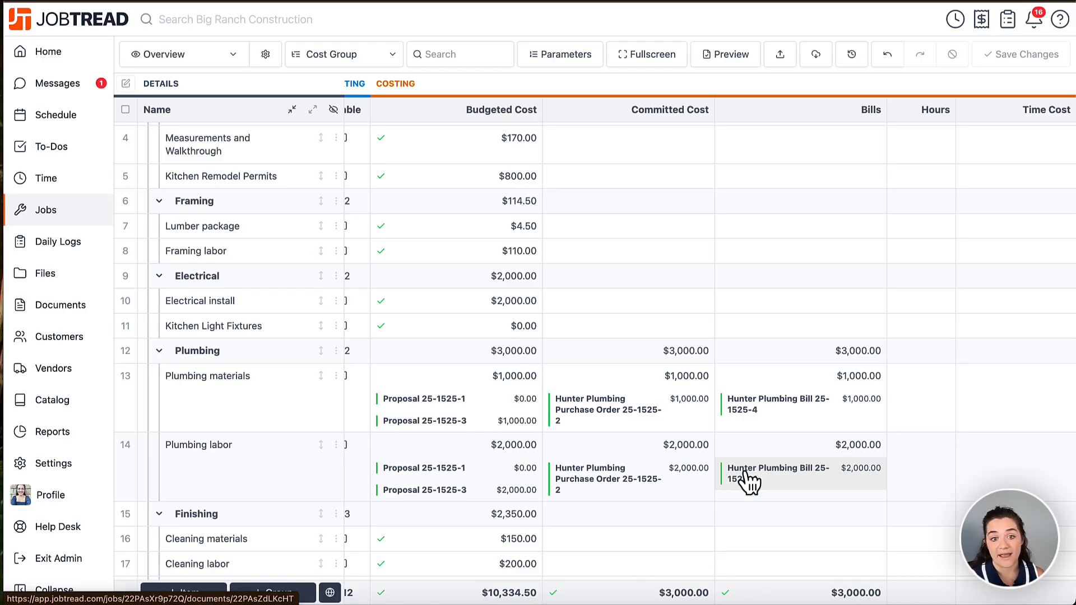
pyautogui.scroll(1, 746, 480)
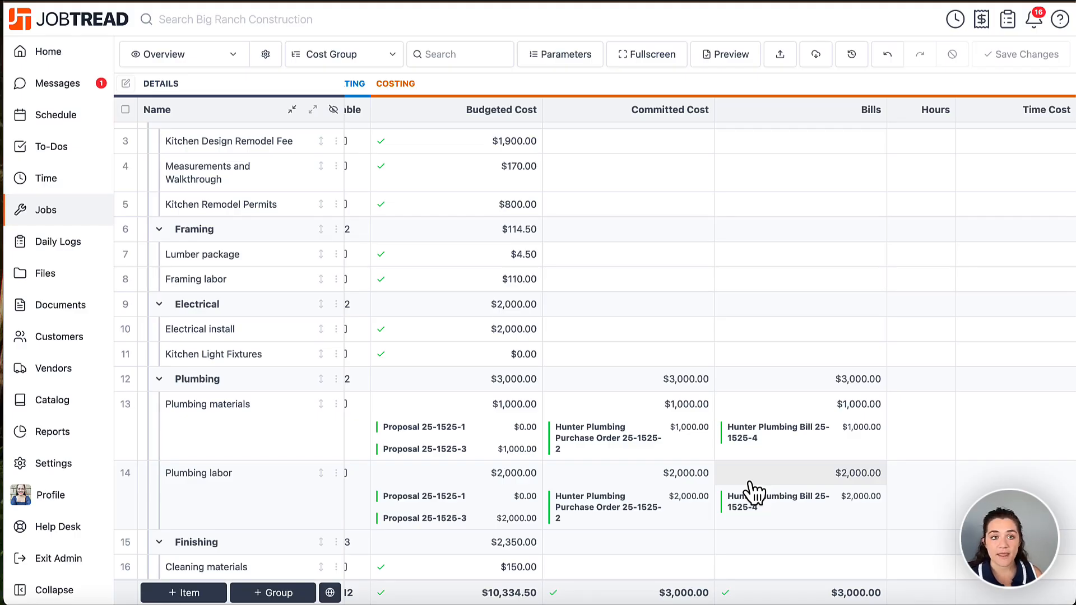
# Open the Hunter Plumbing purchase order from the budget and create another vendor bill from it with the Bill template.
pyautogui.click(673, 454)
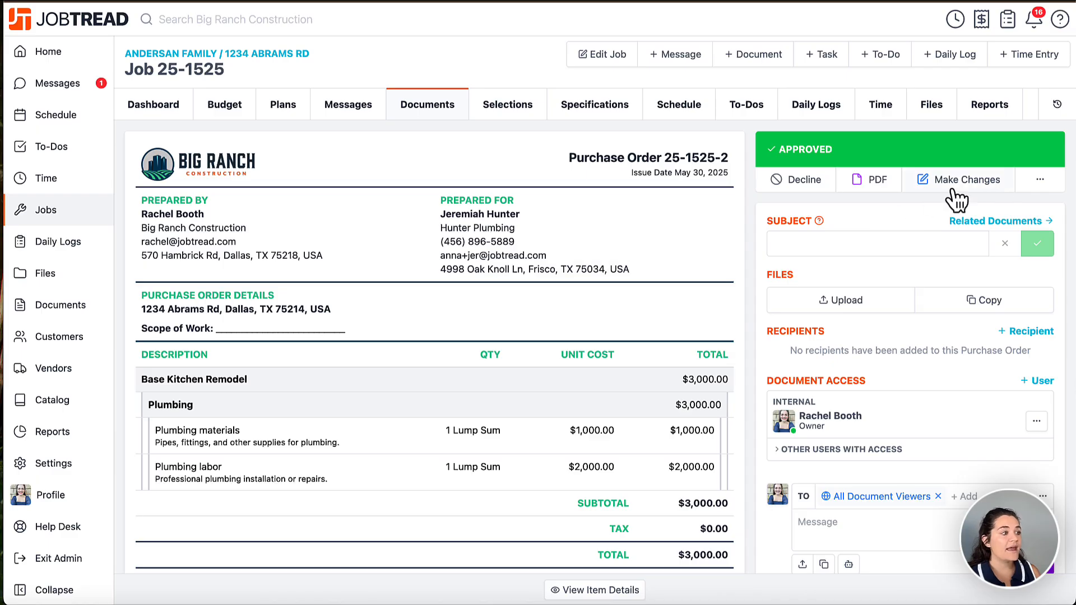
pyautogui.click(1040, 180)
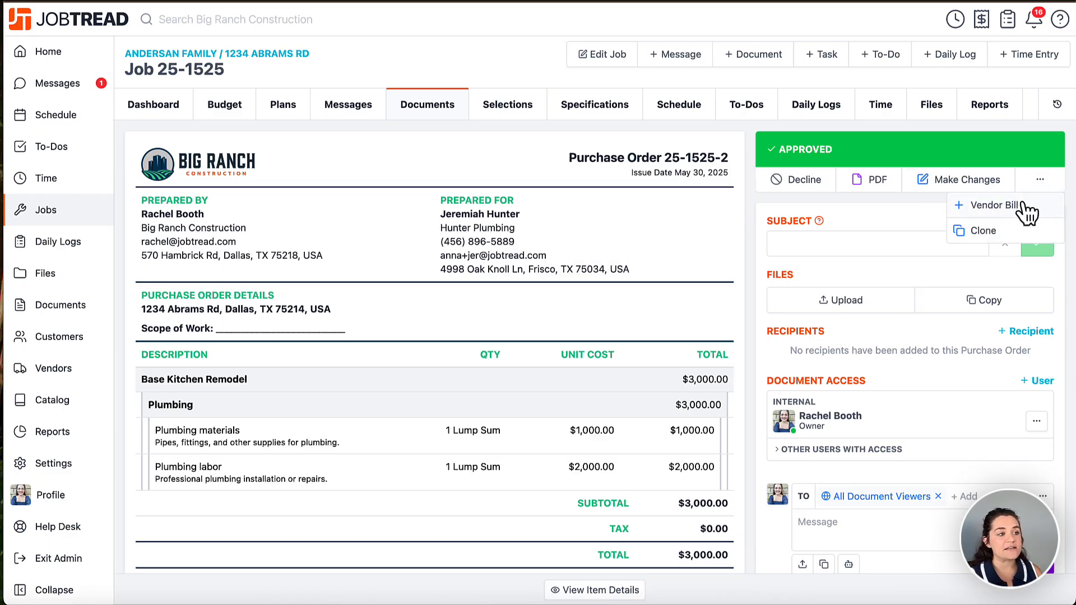
pyautogui.click(996, 205)
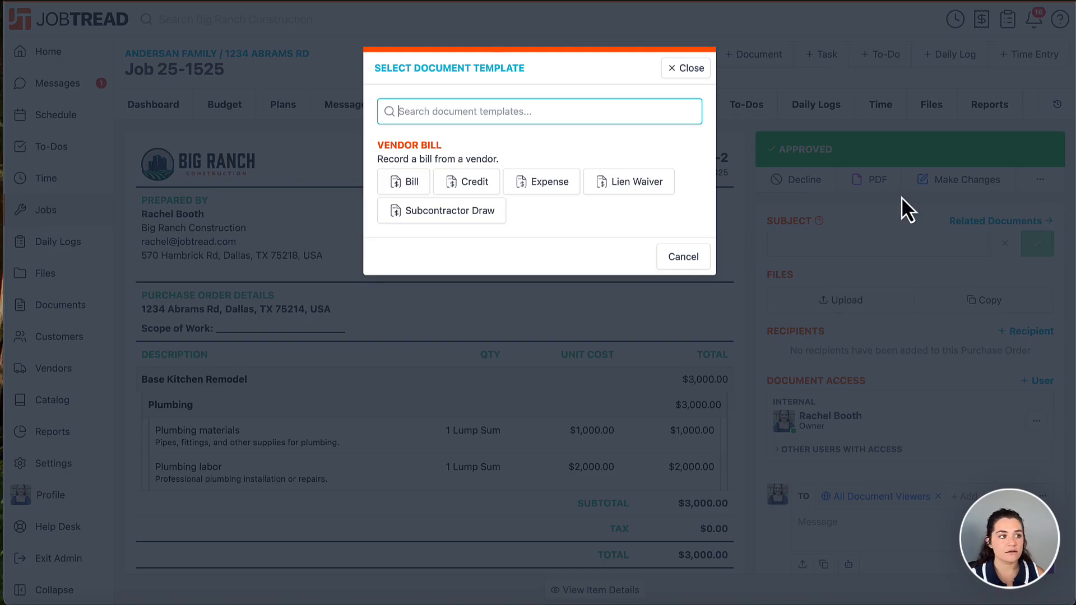
pyautogui.click(415, 192)
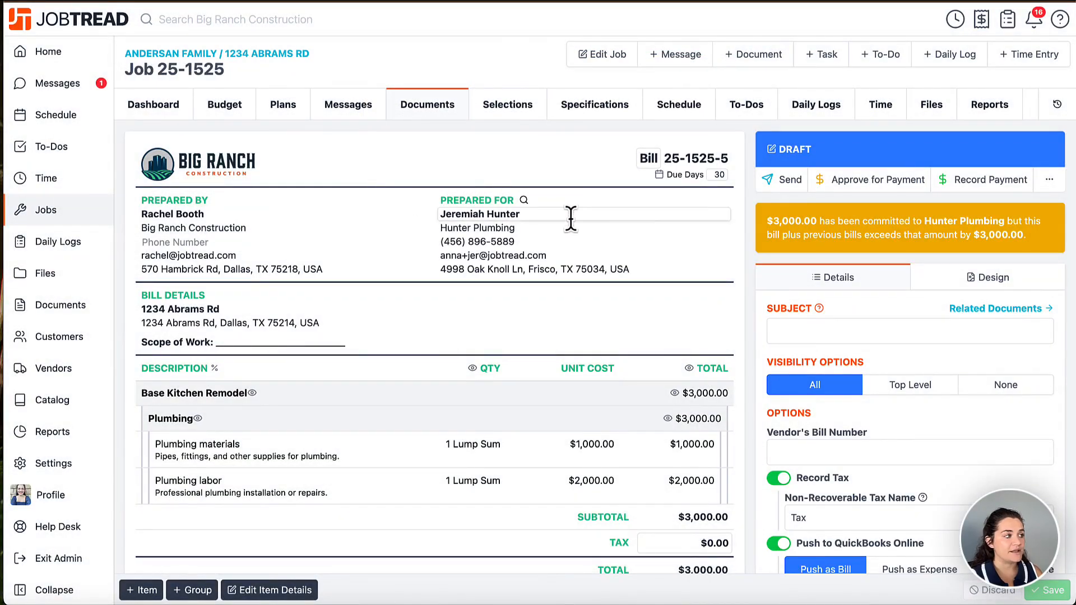
pyautogui.scroll(-1, 752, 264)
pyautogui.scroll(-1, 758, 263)
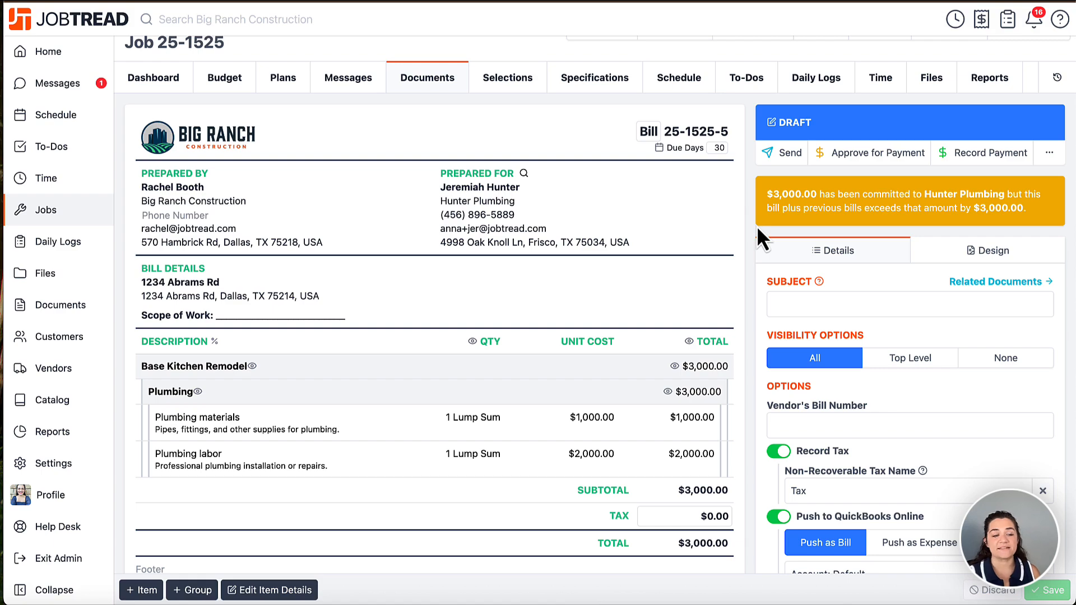
pyautogui.scroll(1, 758, 230)
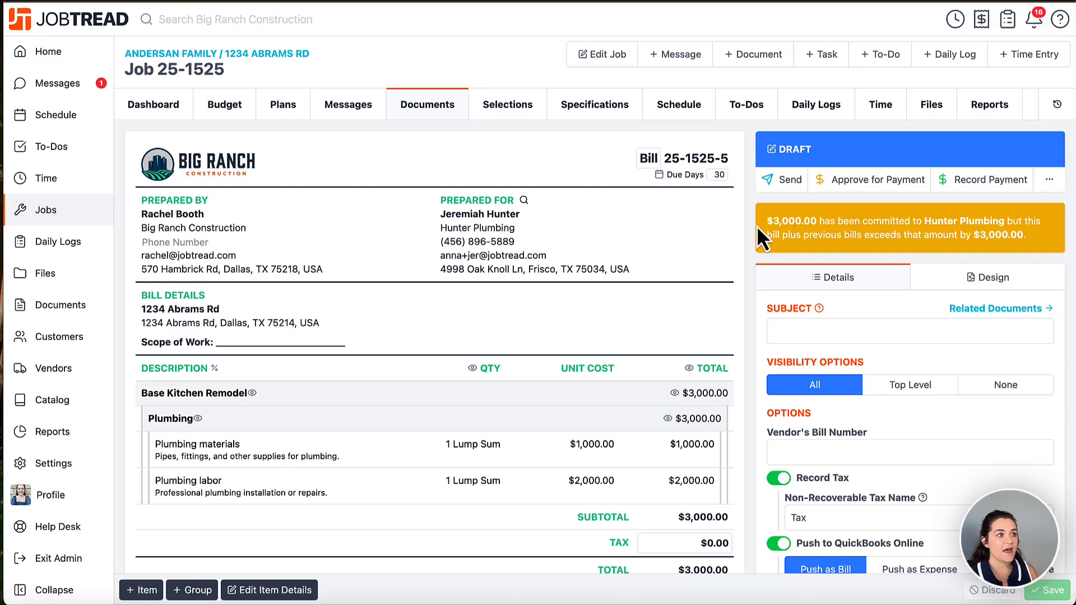
# Start recording an expense and upload the Home Depot receipt image to it.
pyautogui.click(982, 31)
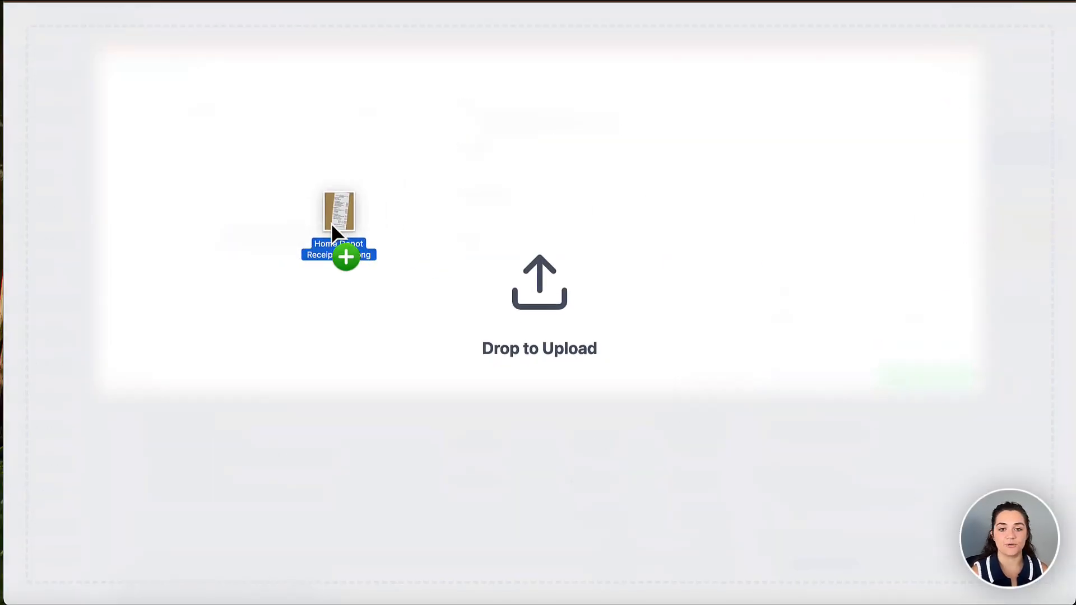
pyautogui.moveTo(332, 223); pyautogui.dragTo(331, 222)
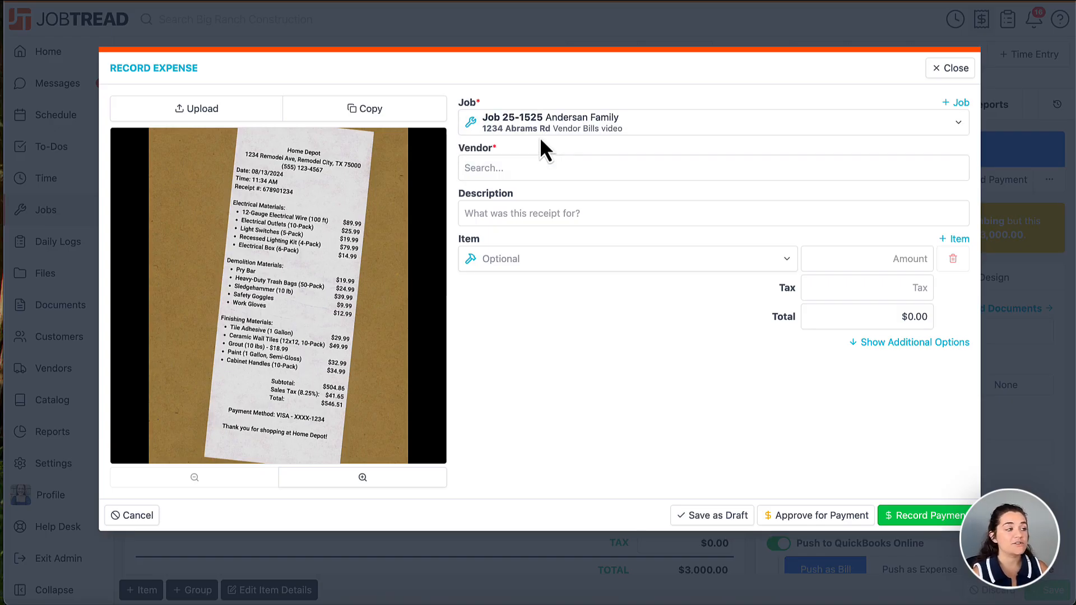
# Set the expense's vendor to Home Depot and leave its description empty.
pyautogui.click(529, 167)
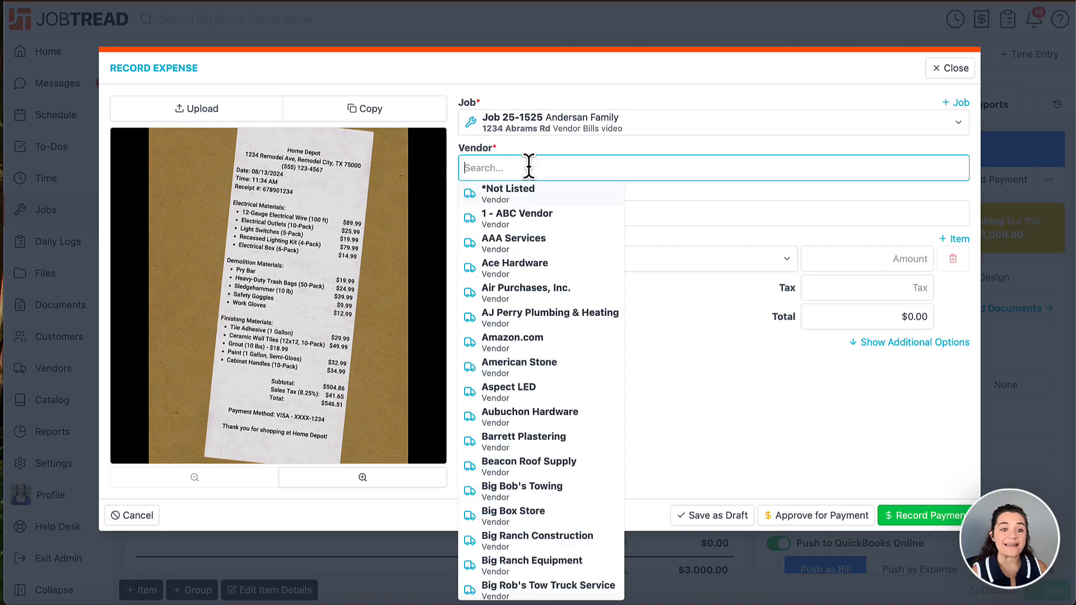
pyautogui.write('home')
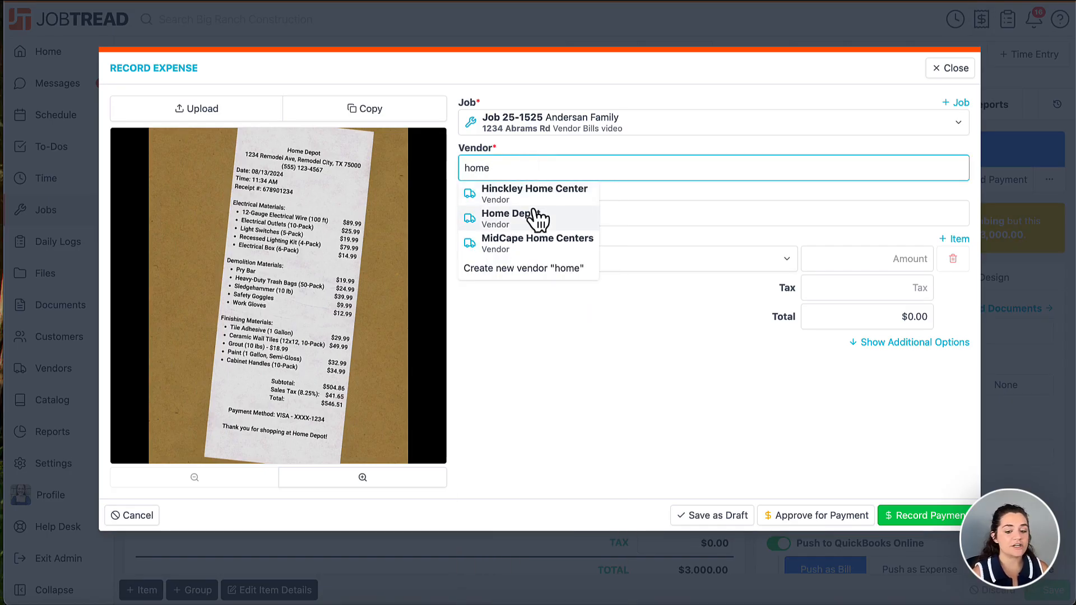
pyautogui.click(529, 215)
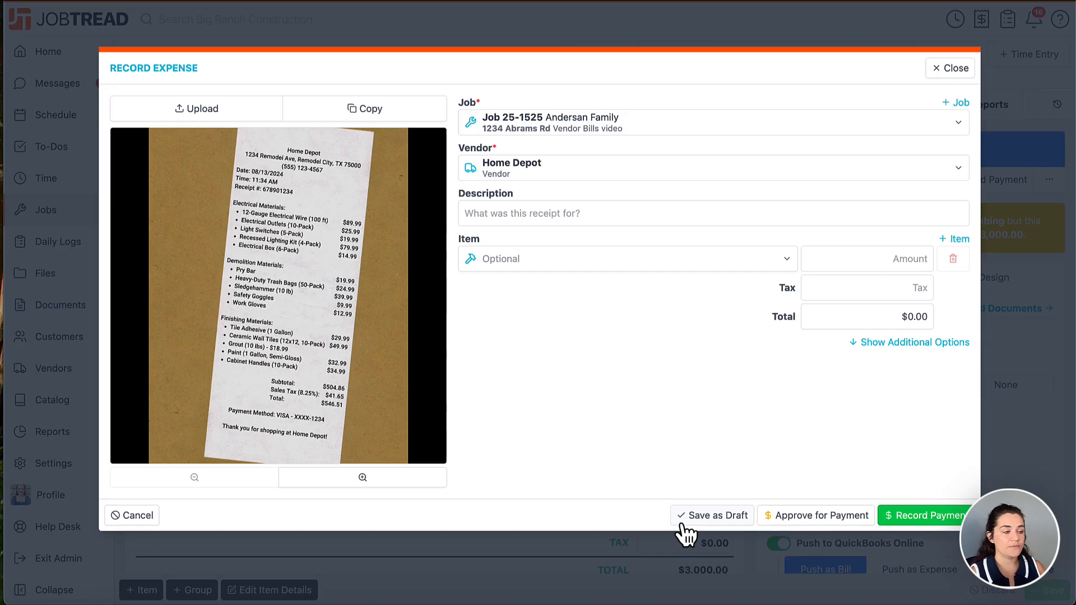
pyautogui.click(626, 217)
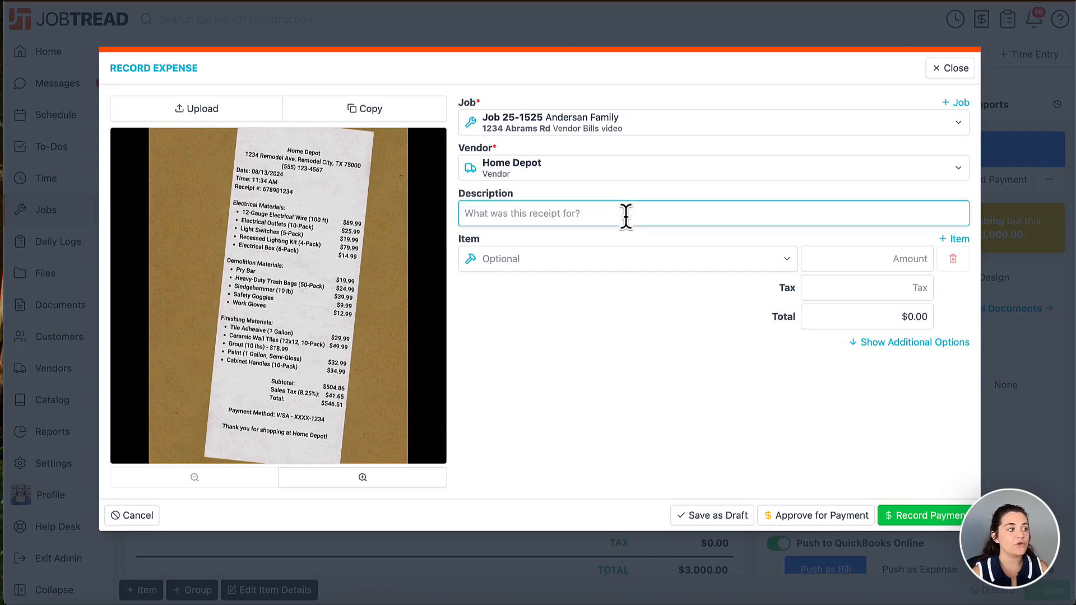
# Assign the expense to the Lumber package item in the Framing group of Base Kitchen Remodel, with an amount of 2000.
pyautogui.click(623, 257)
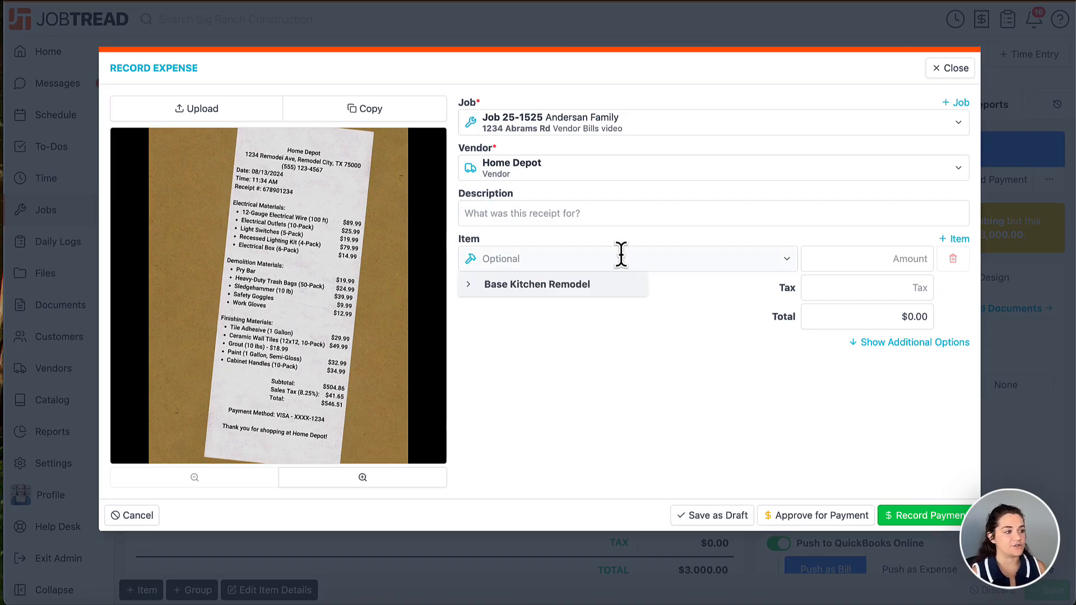
pyautogui.click(469, 286)
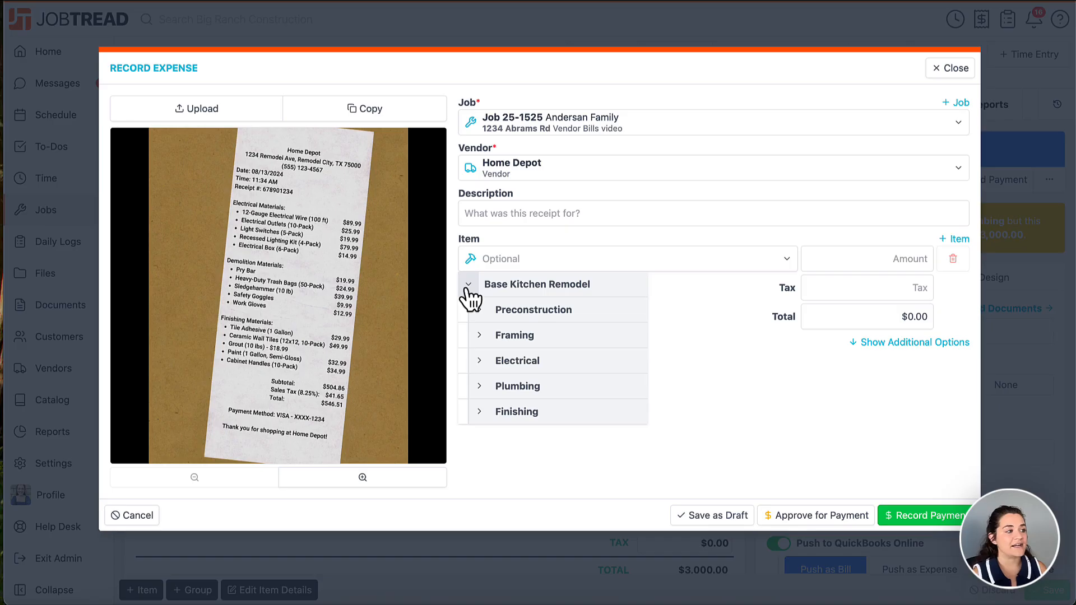
pyautogui.click(480, 337)
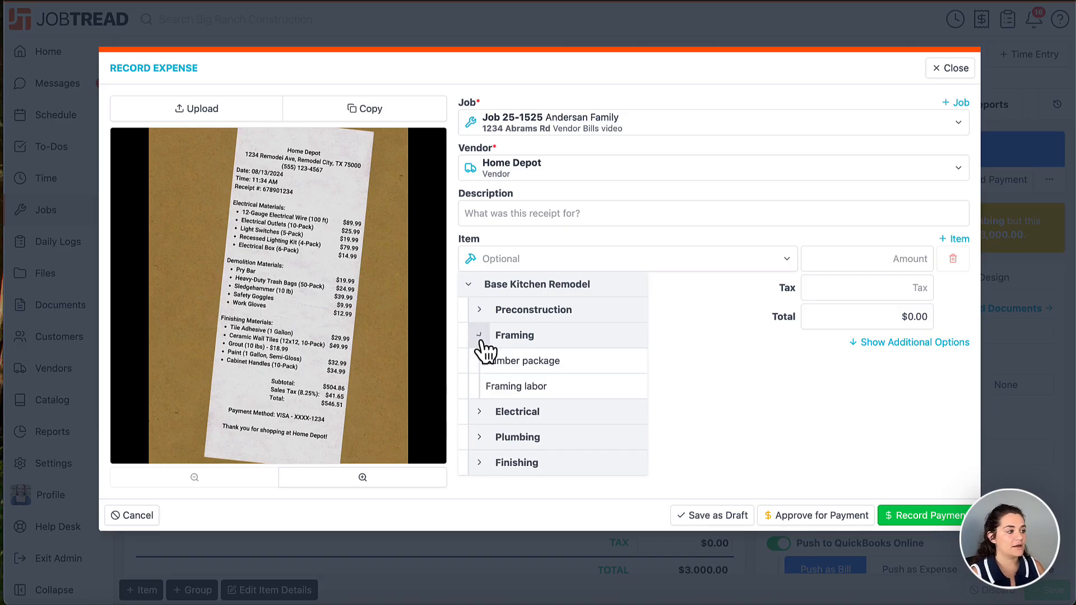
pyautogui.click(494, 362)
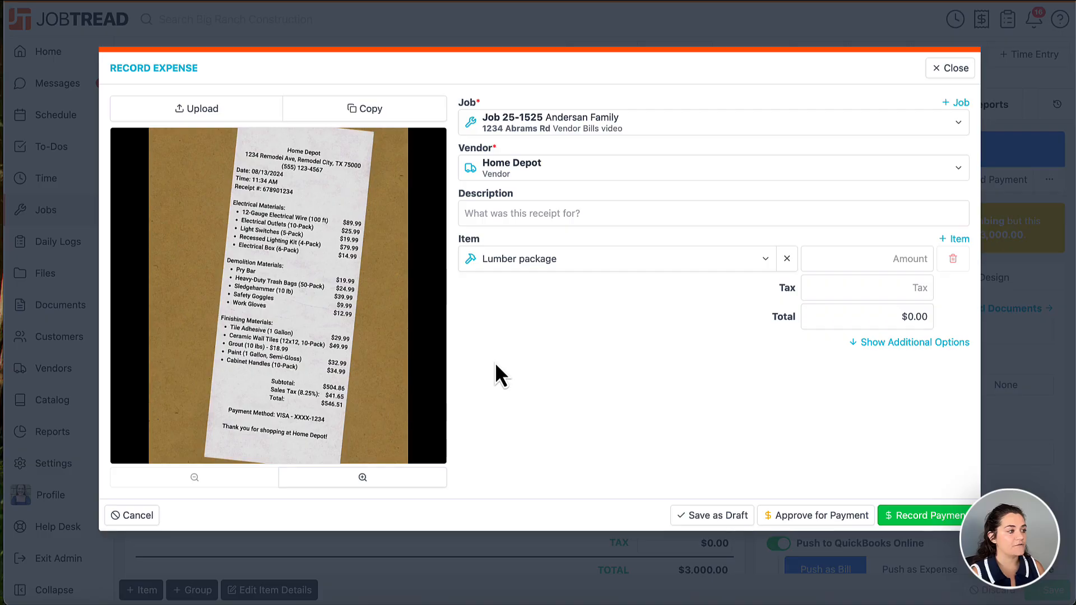
pyautogui.click(877, 258)
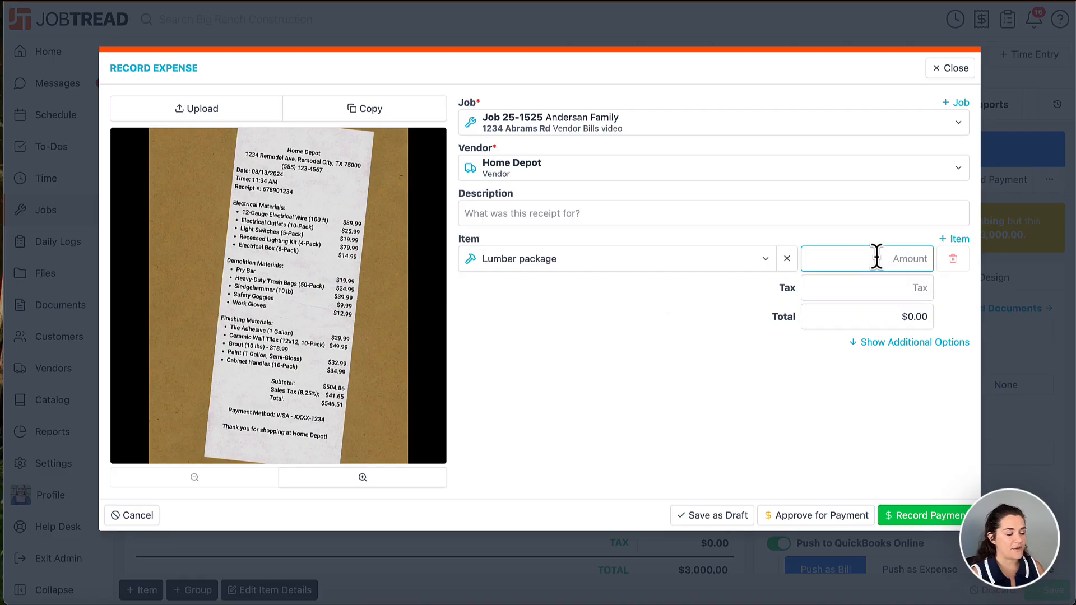
pyautogui.write('2000')
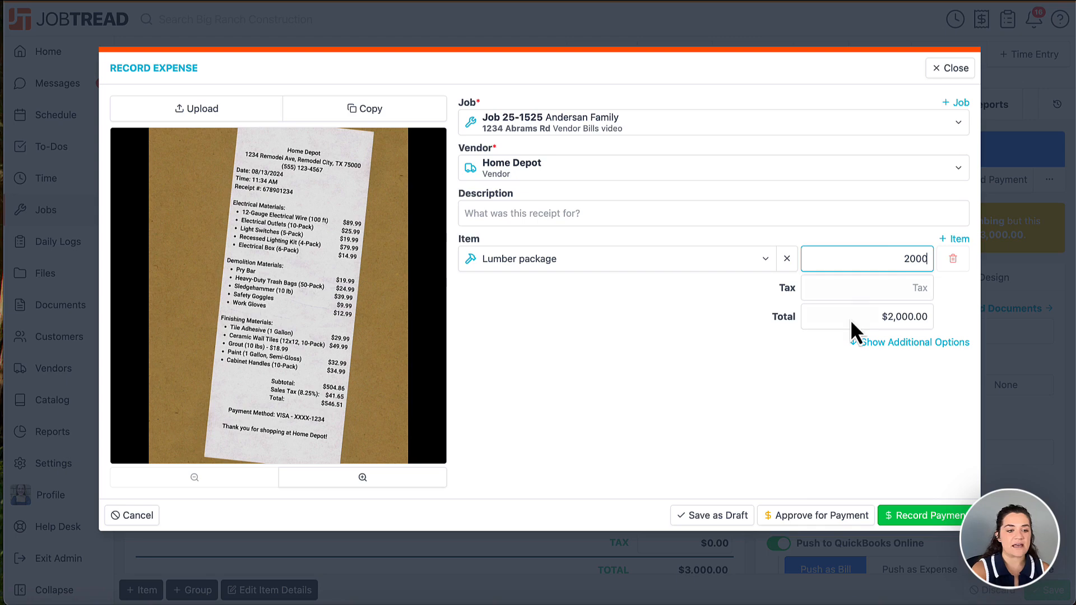
# Show the expense's additional options and set the document template to Bill, keeping the bill number empty and the date as Today.
pyautogui.click(855, 343)
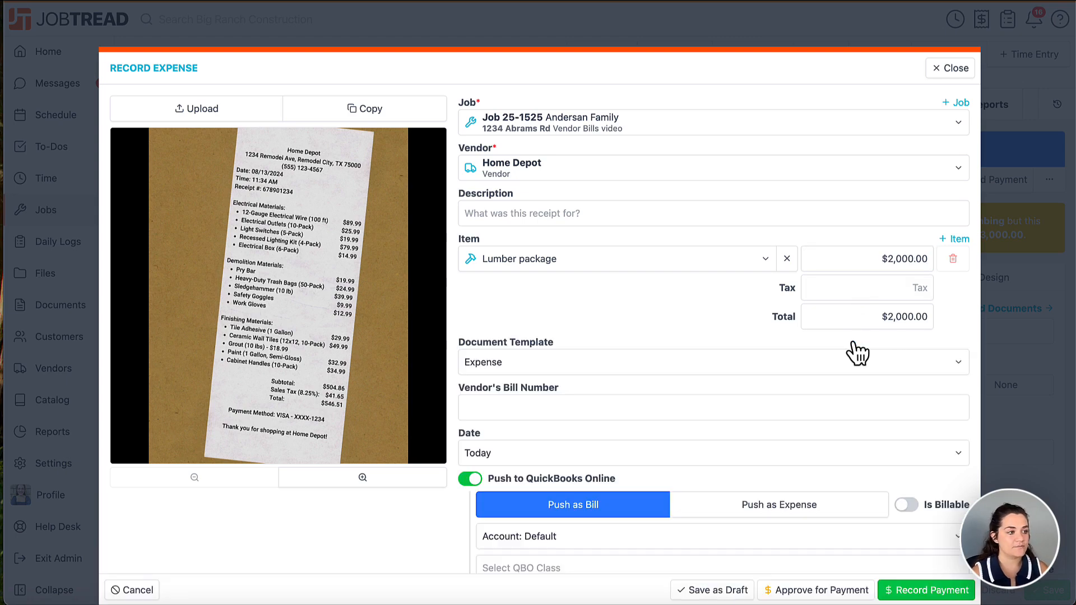
pyautogui.scroll(-1, 858, 352)
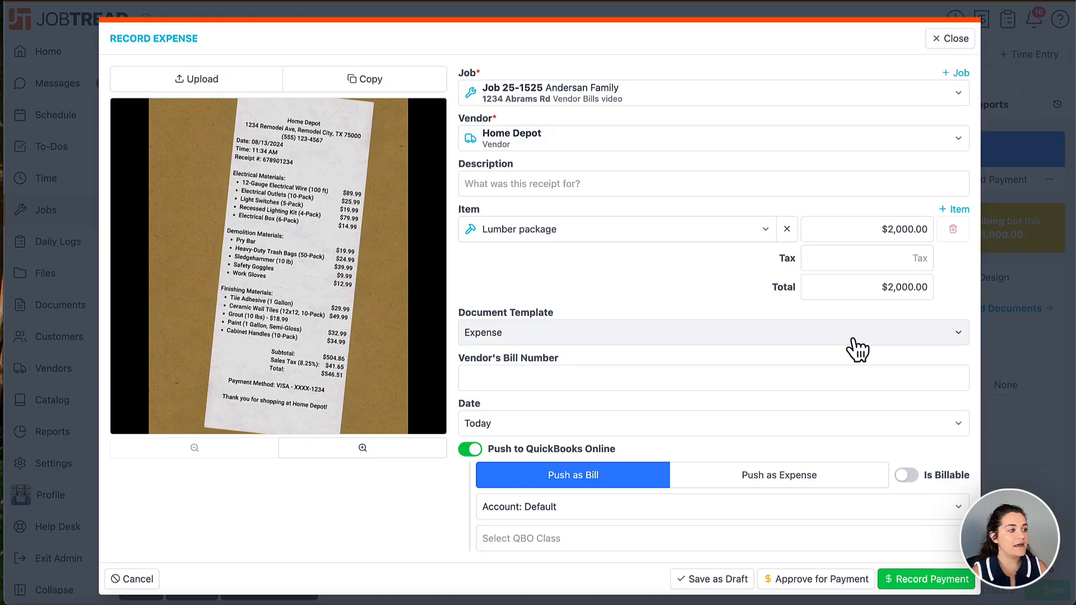
pyautogui.click(854, 340)
pyautogui.click(853, 305)
pyautogui.click(786, 381)
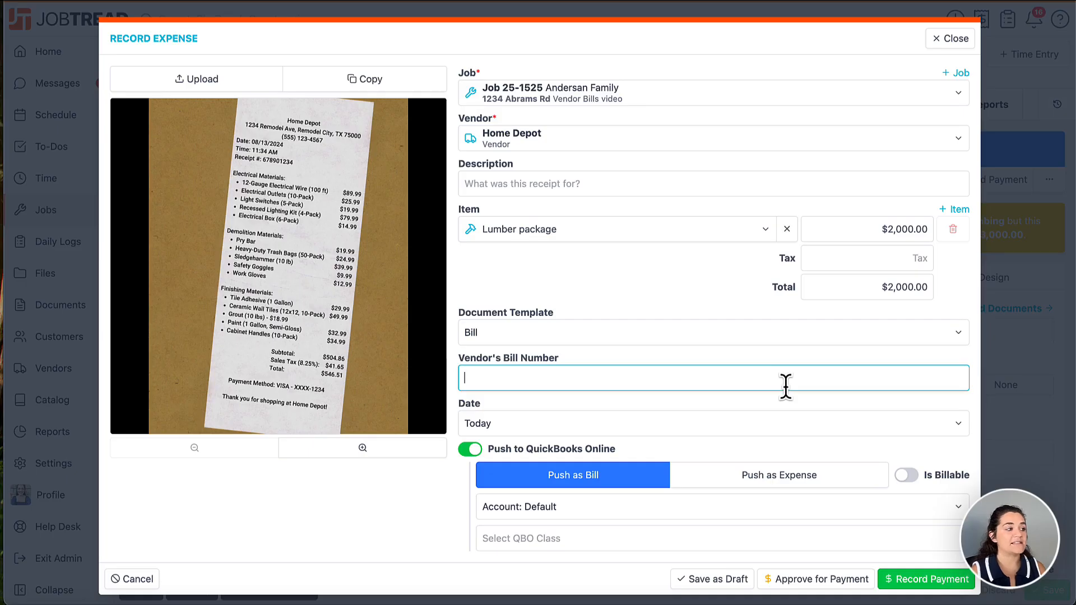
pyautogui.click(773, 426)
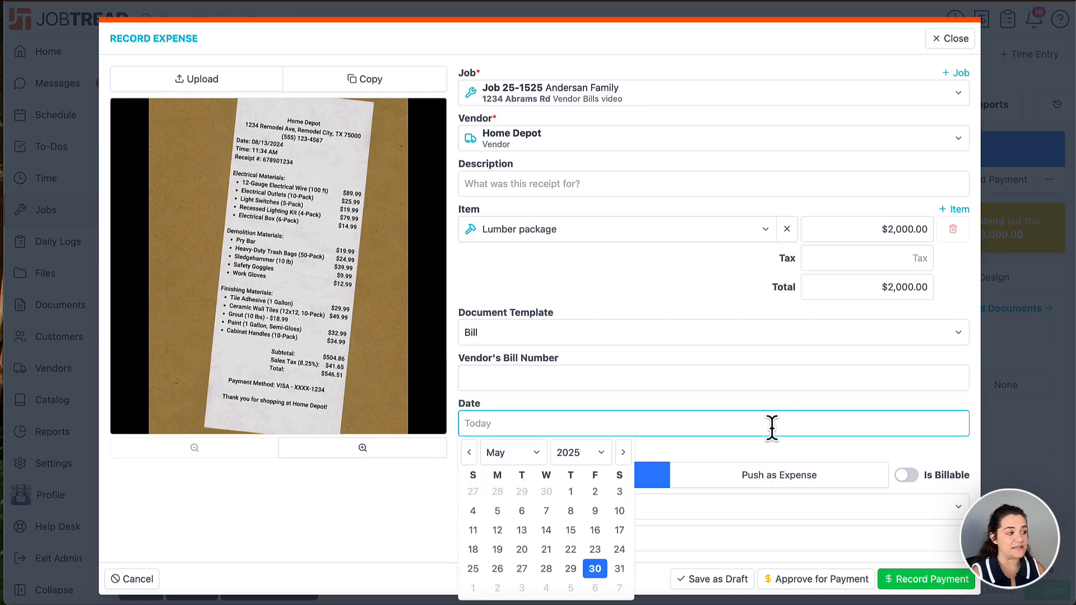
pyautogui.click(635, 416)
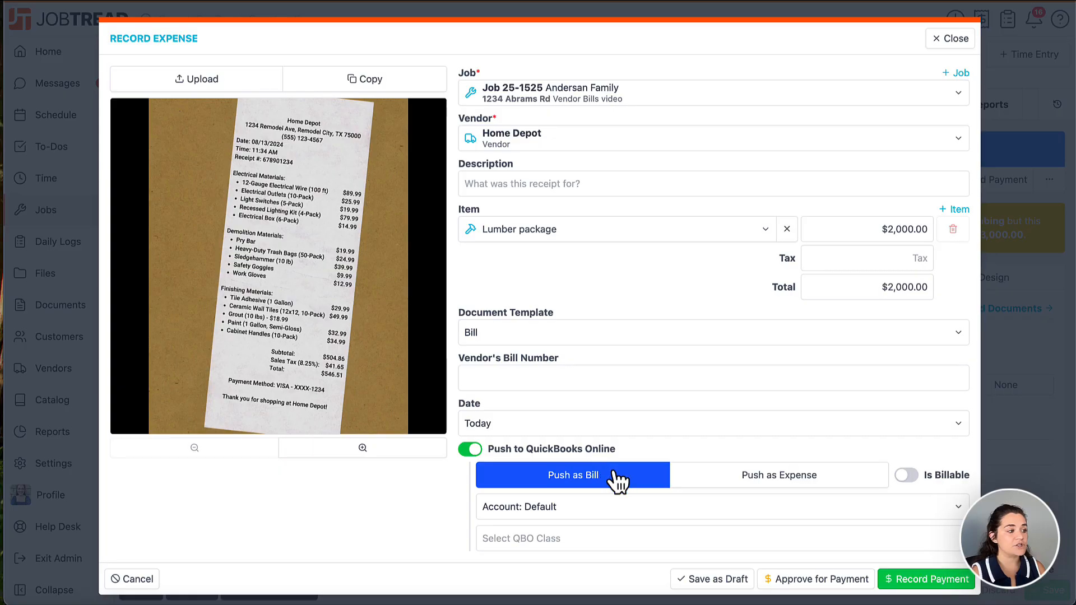
# Keep the Default QuickBooks account with no QBO class, and approve the expense for payment.
pyautogui.click(612, 511)
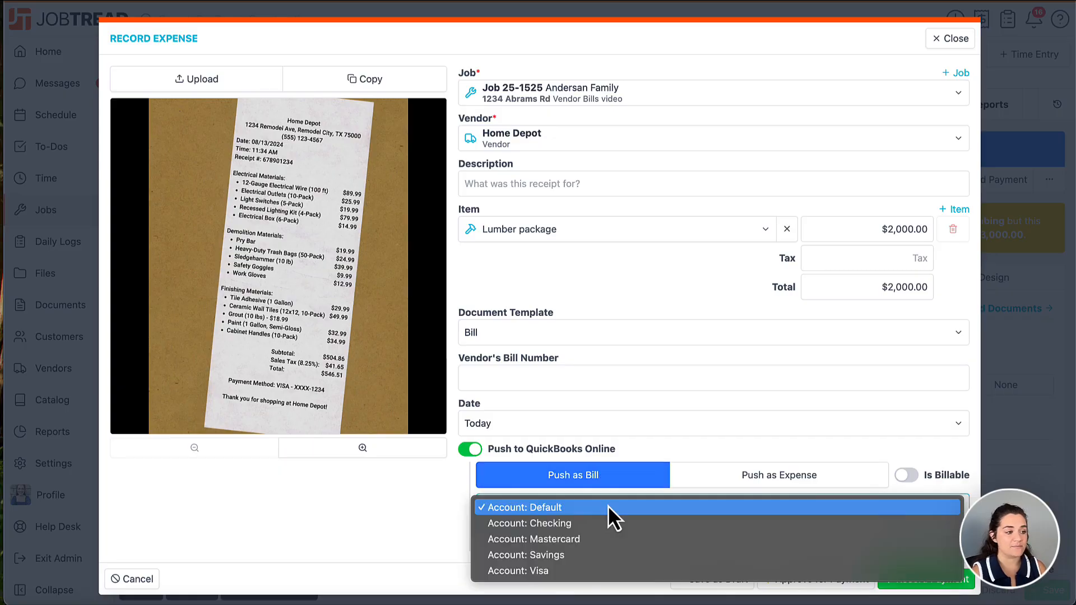
pyautogui.click(608, 507)
pyautogui.click(594, 535)
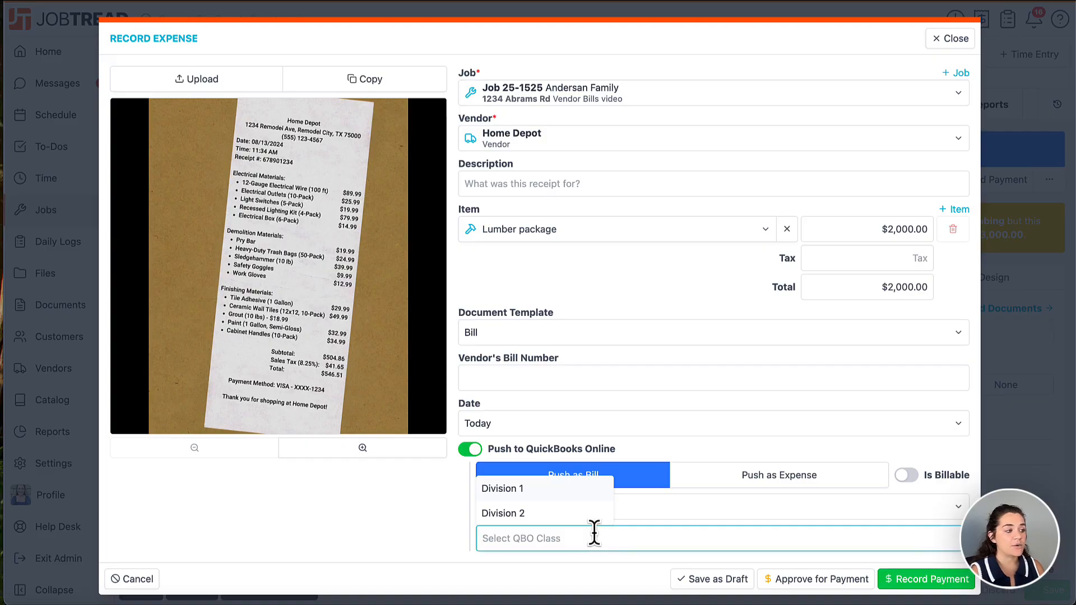
pyautogui.click(578, 562)
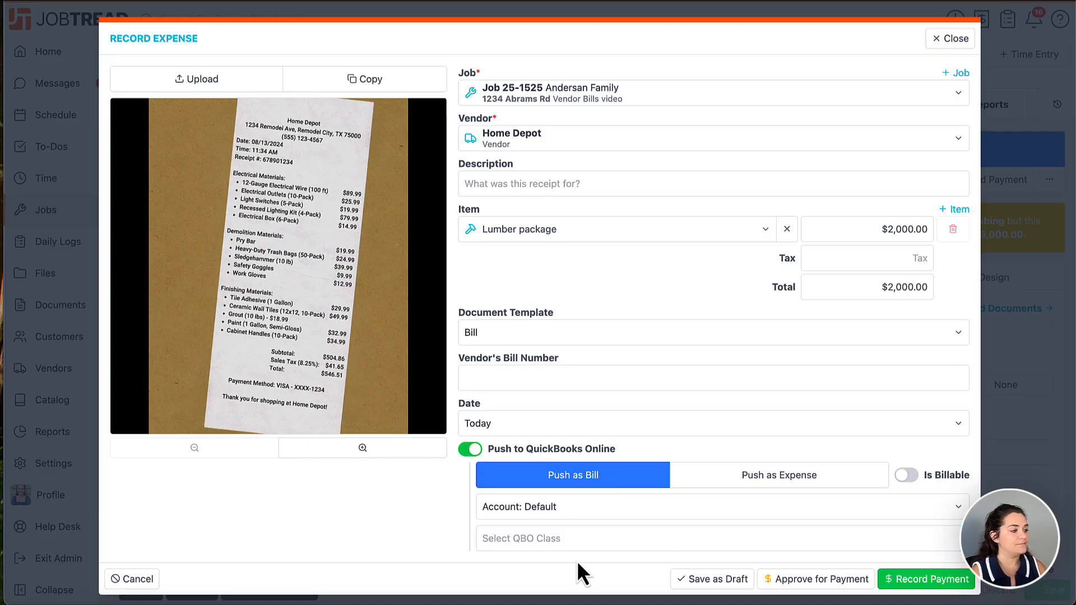
pyautogui.click(861, 582)
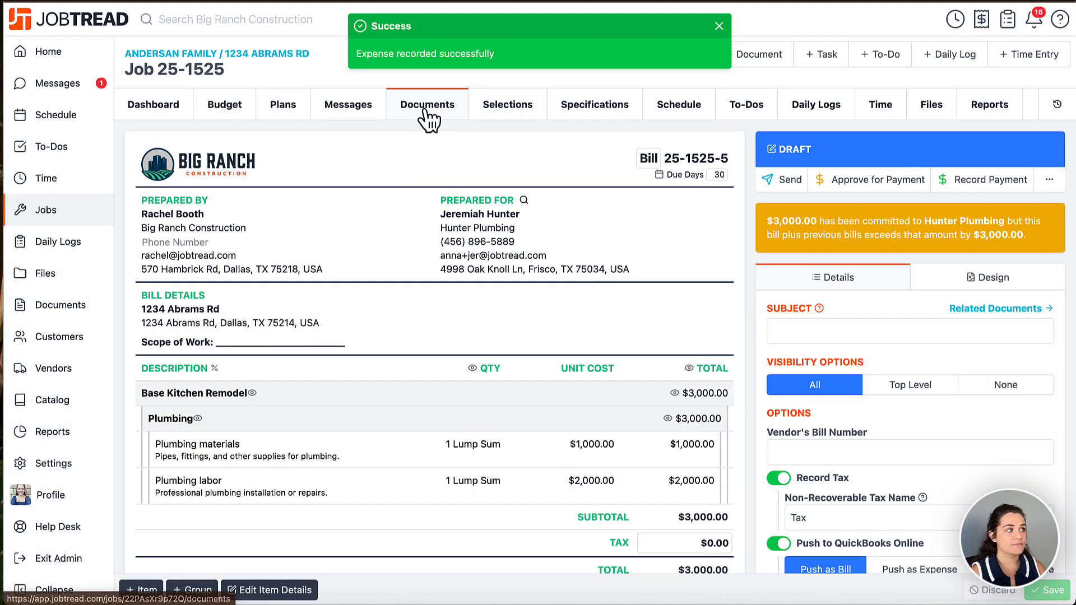
# Filter the job's documents to payable vendor bills and open the Home Depot bill.
pyautogui.click(441, 111)
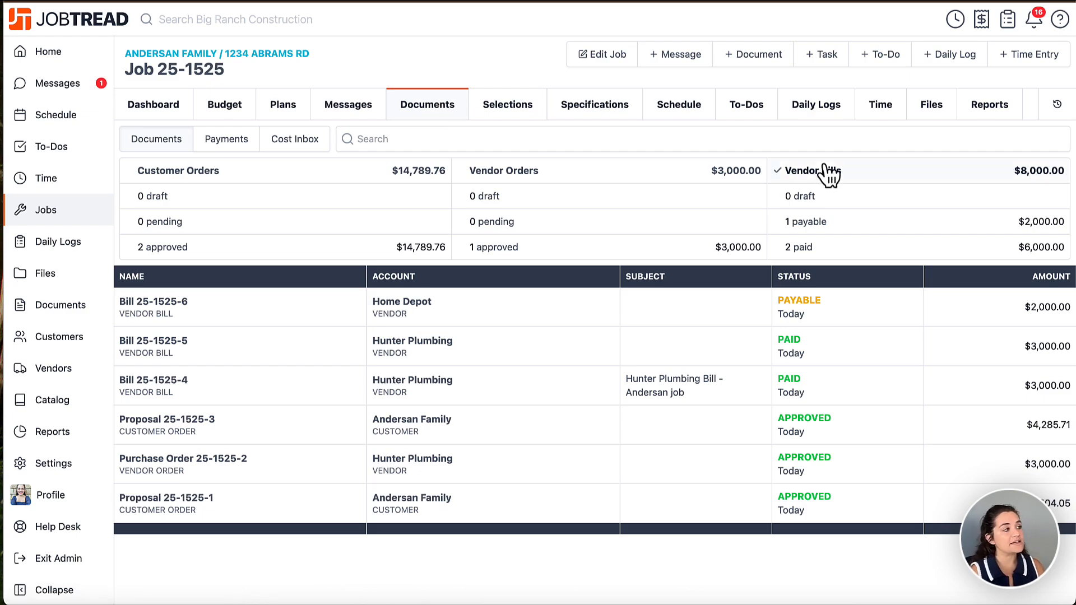
pyautogui.click(813, 227)
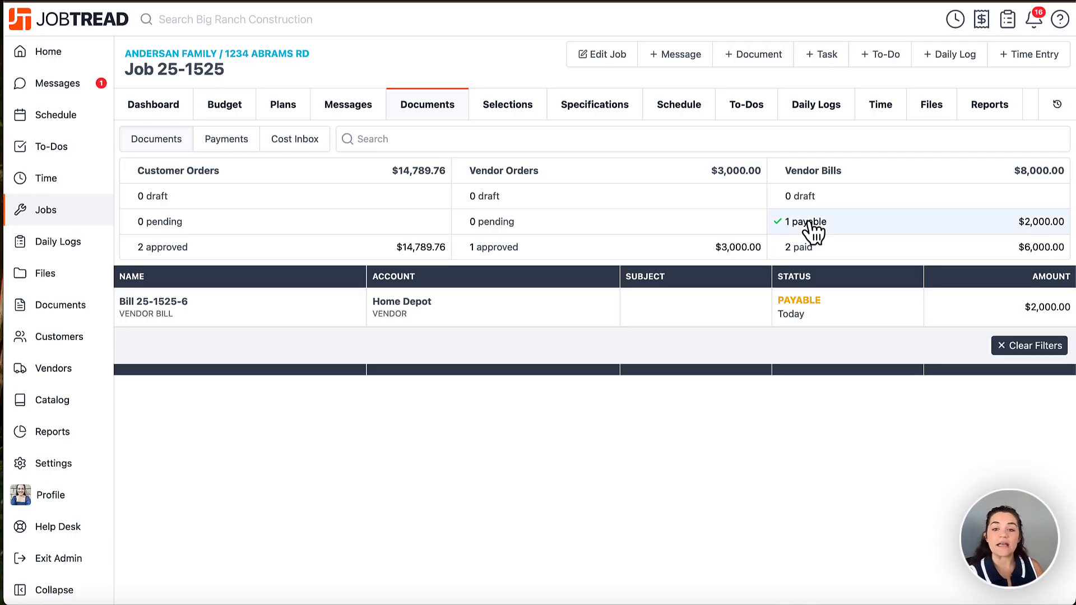
pyautogui.click(335, 323)
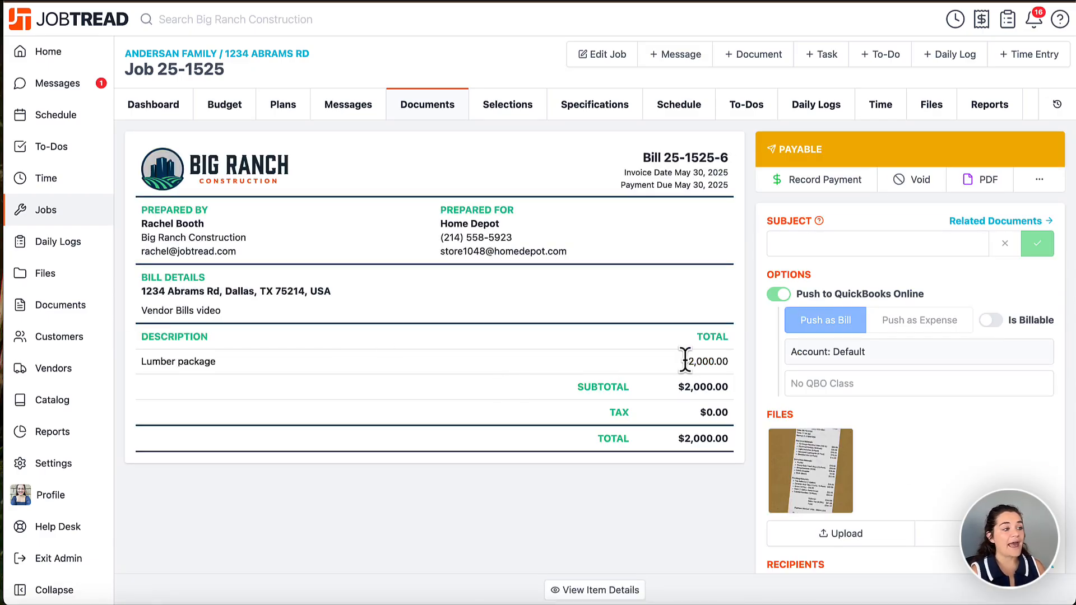
# View the Home Depot bill's item details and close them again.
pyautogui.click(607, 593)
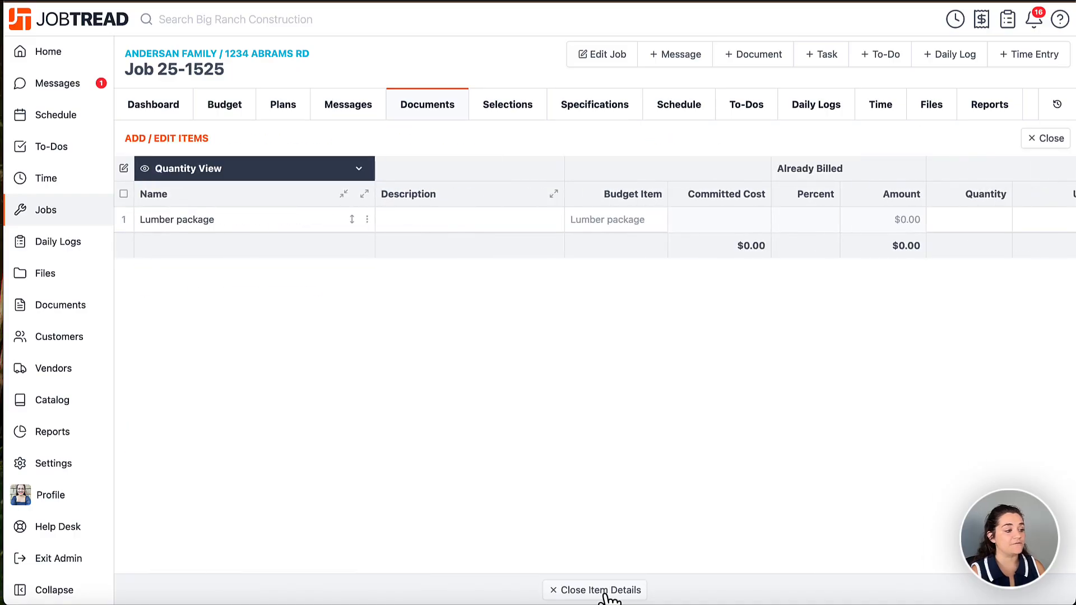
pyautogui.click(607, 592)
pyautogui.click(794, 243)
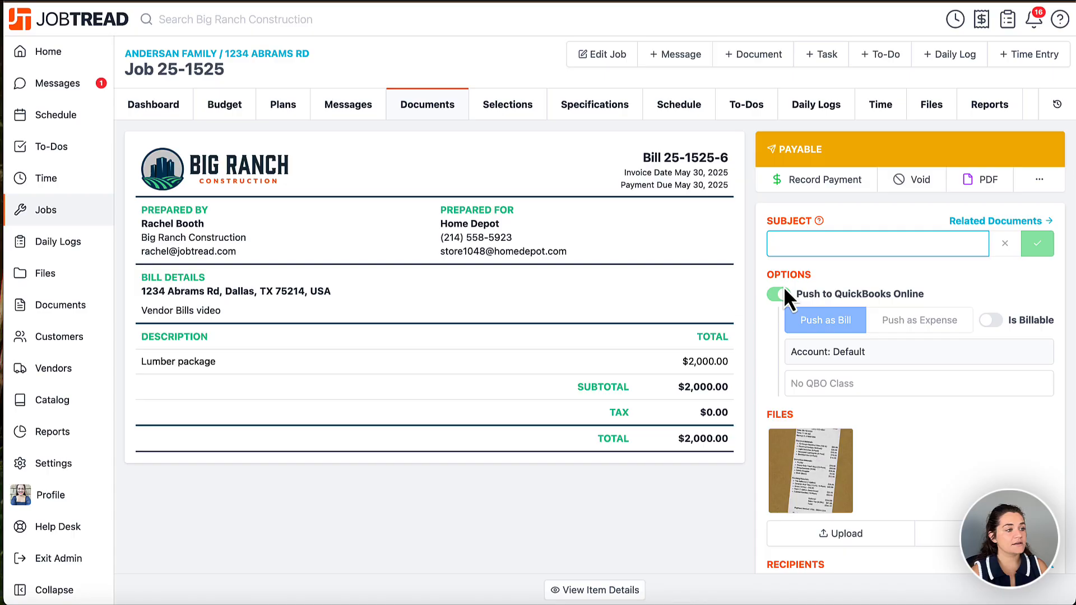
# Record and save a new $2,000.00 payment by Check, dated Today, on the Home Depot bill.
pyautogui.click(834, 181)
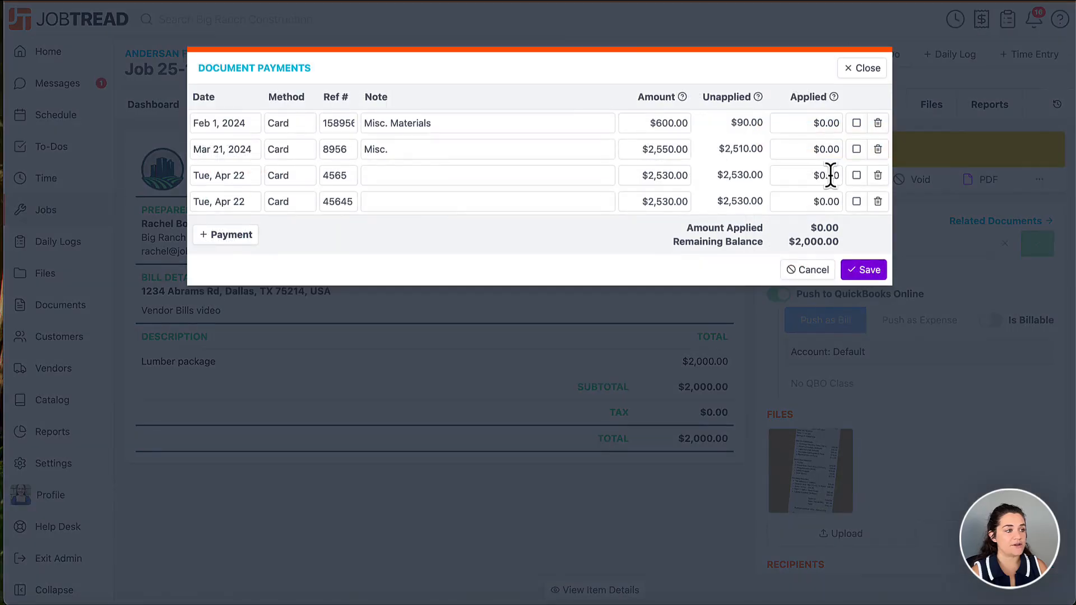
pyautogui.click(230, 239)
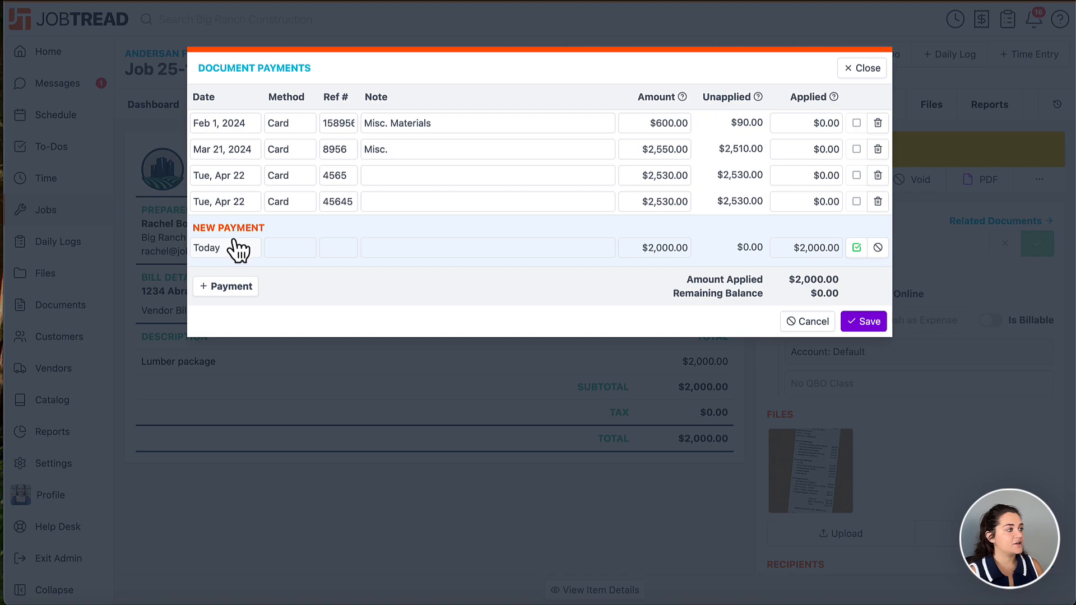
pyautogui.click(283, 244)
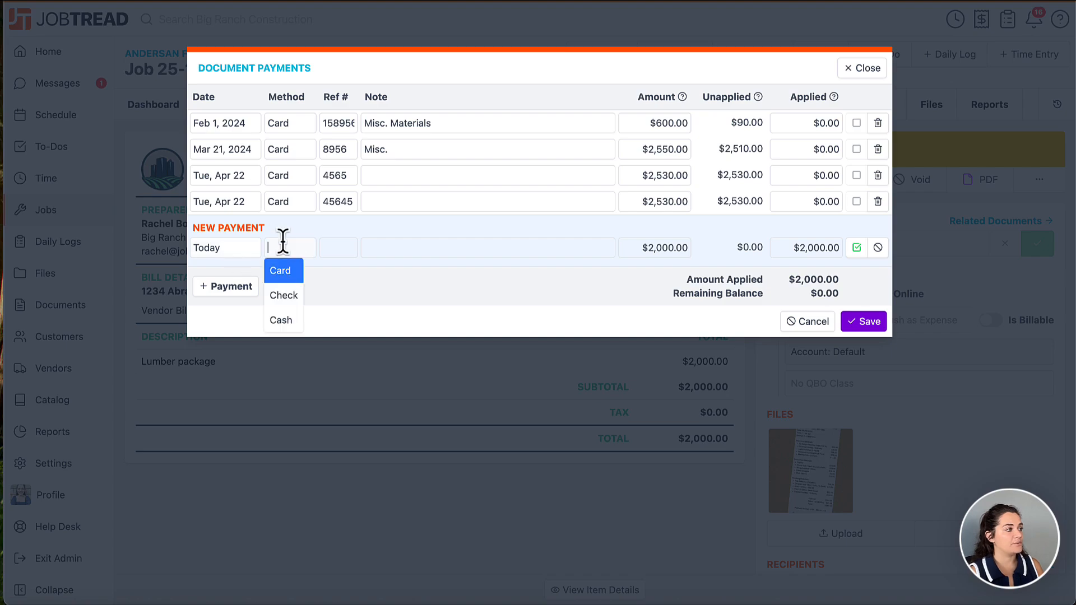
pyautogui.click(293, 294)
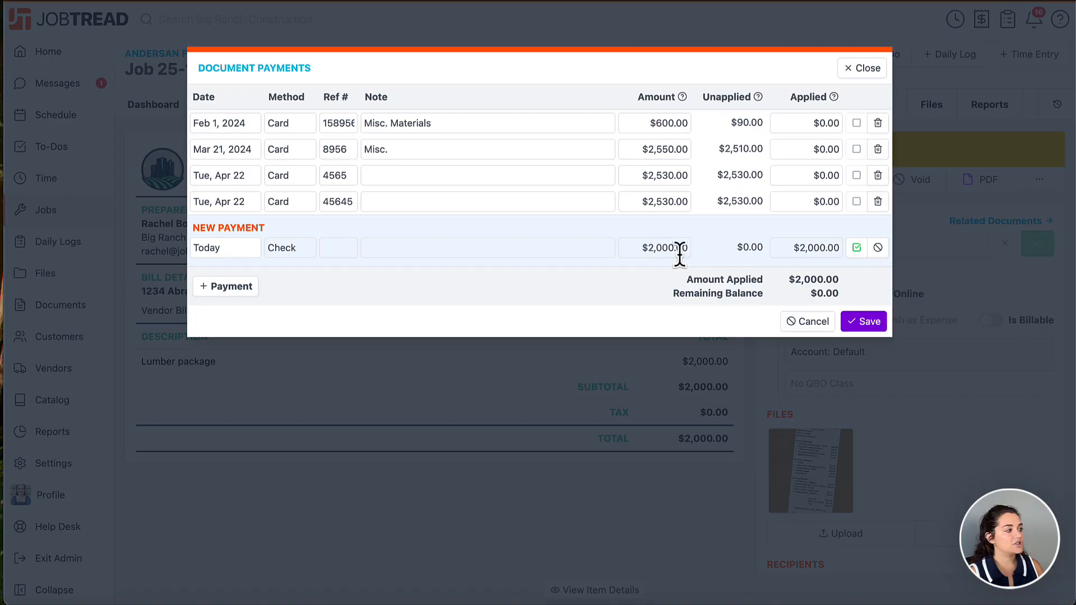
pyautogui.click(856, 320)
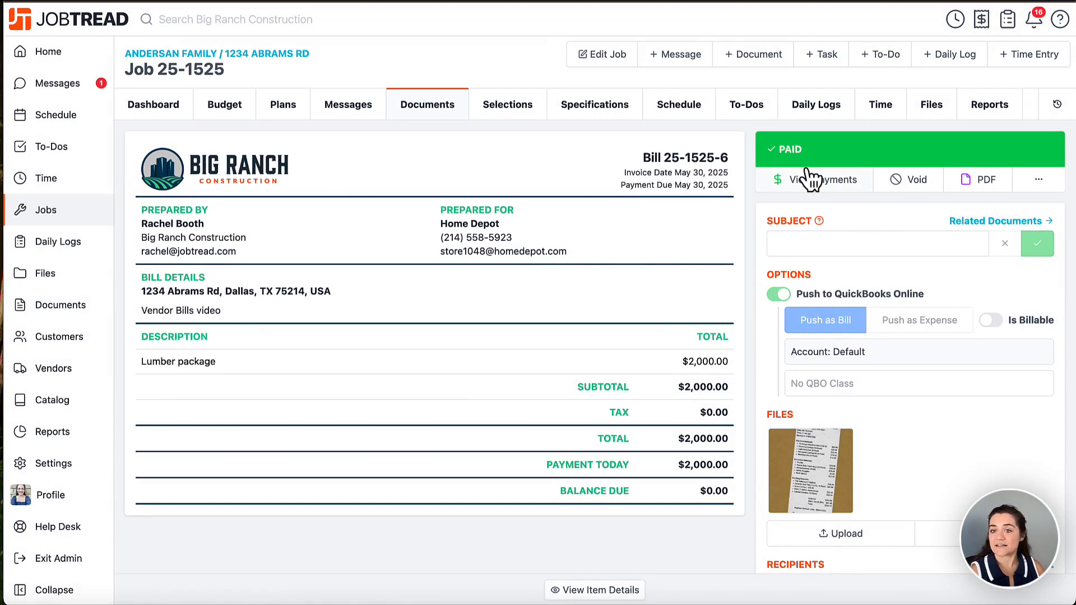
# Open the job's budget and examine the billed costs of the Framing group and its Lumber package item.
pyautogui.click(234, 112)
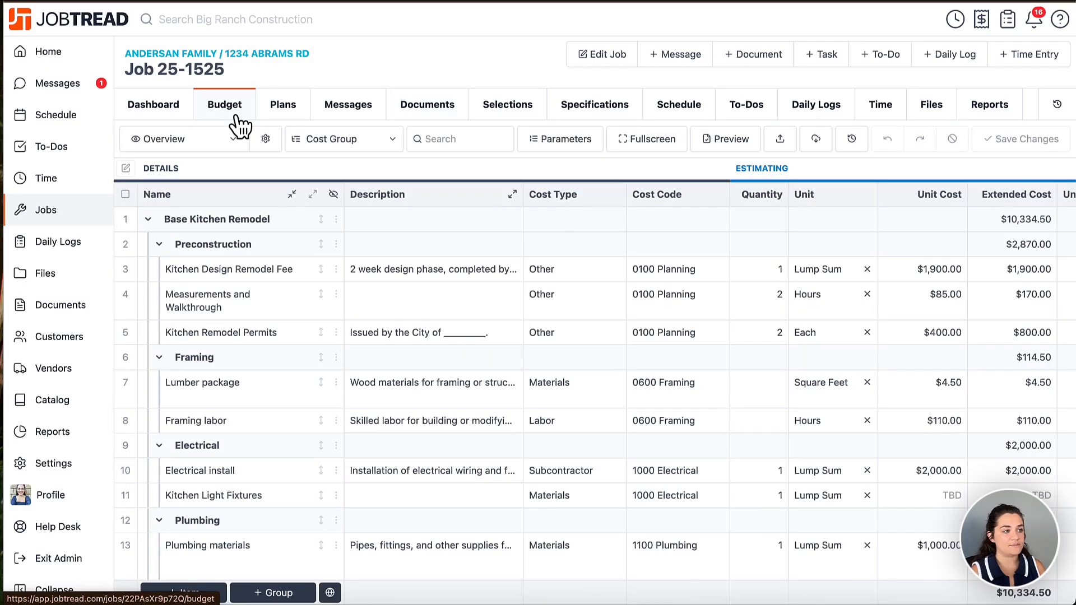
pyautogui.hscroll(10, 551, 201)
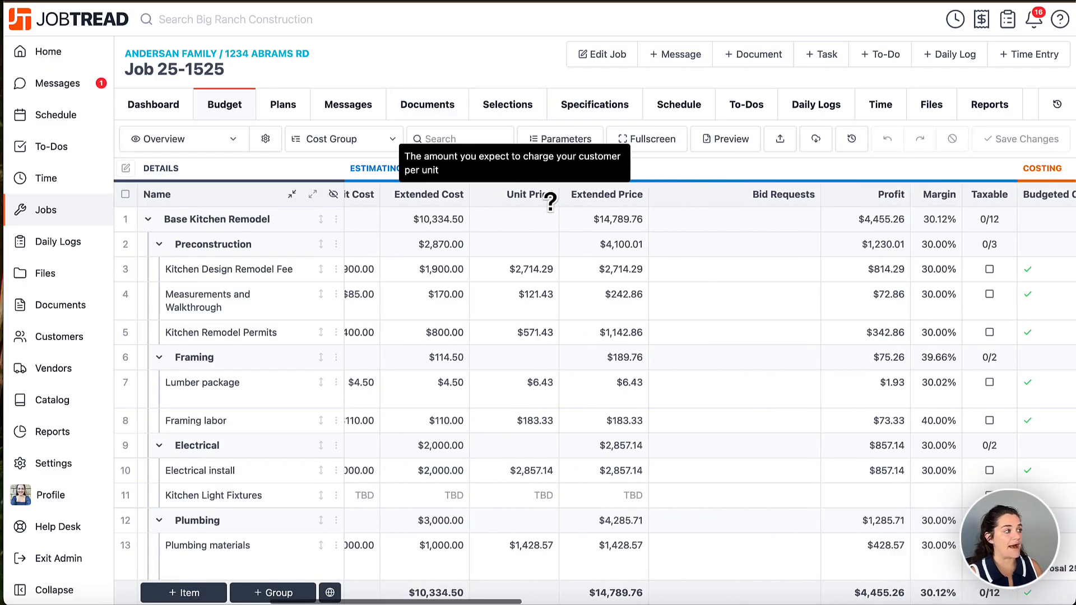
pyautogui.hscroll(8, 551, 202)
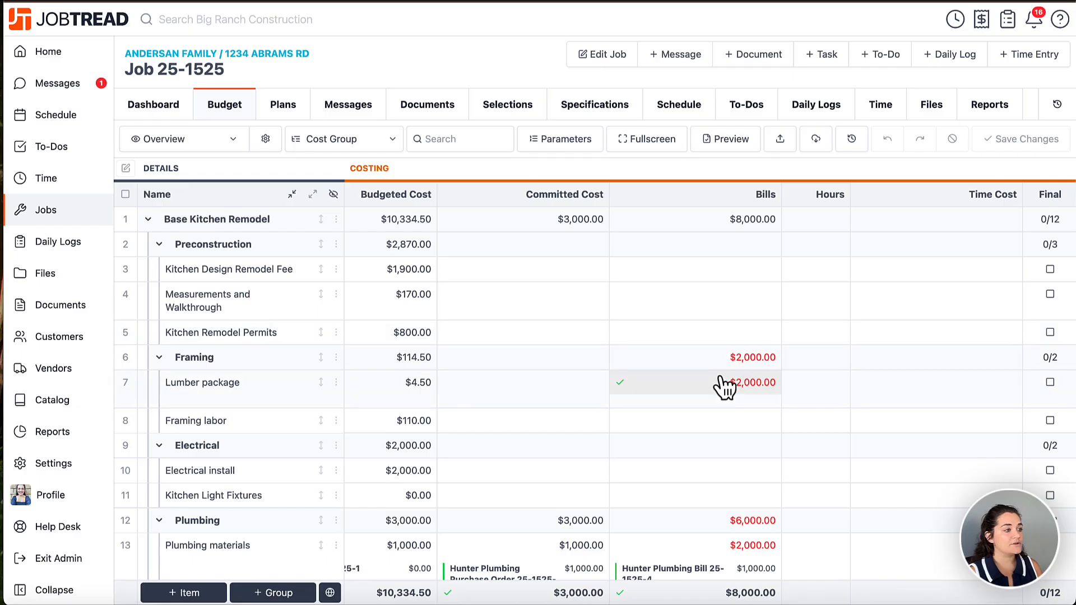
pyautogui.scroll(-1, 721, 387)
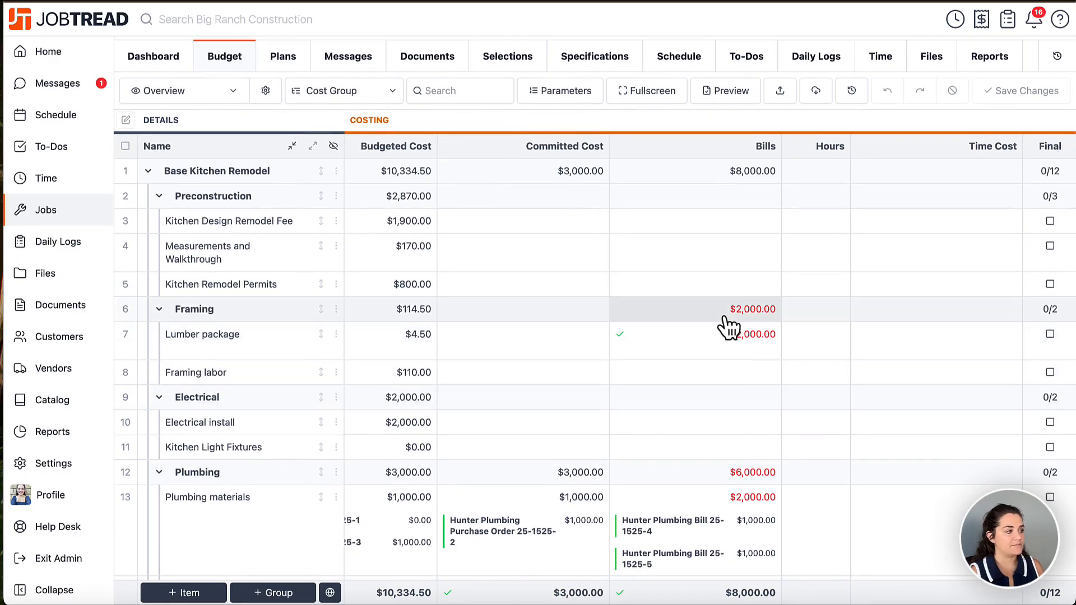